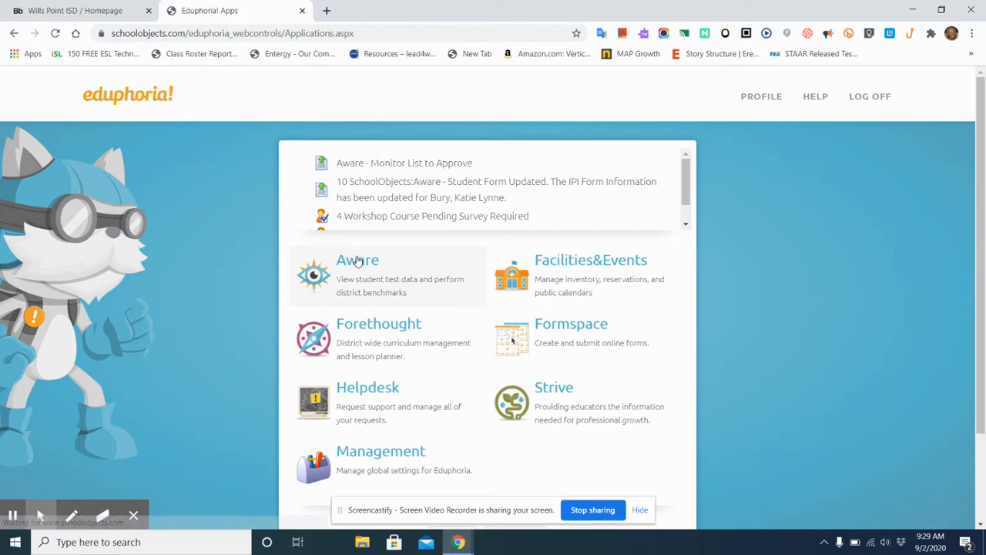
Step: Open Aware's assessments area and start a new test by copying an existing one
{"action": "left_click", "coordinate": [357, 262]}
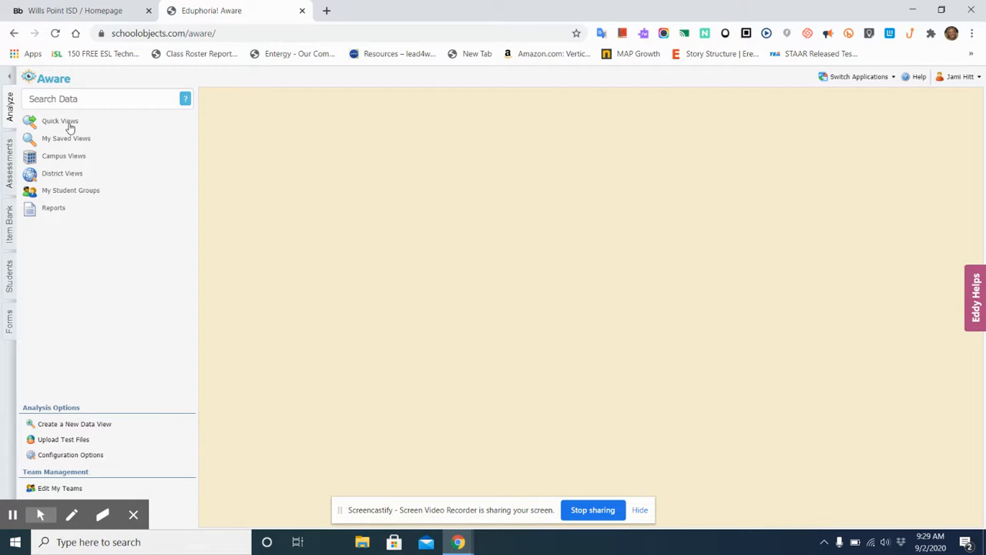
{"action": "left_click", "coordinate": [11, 168]}
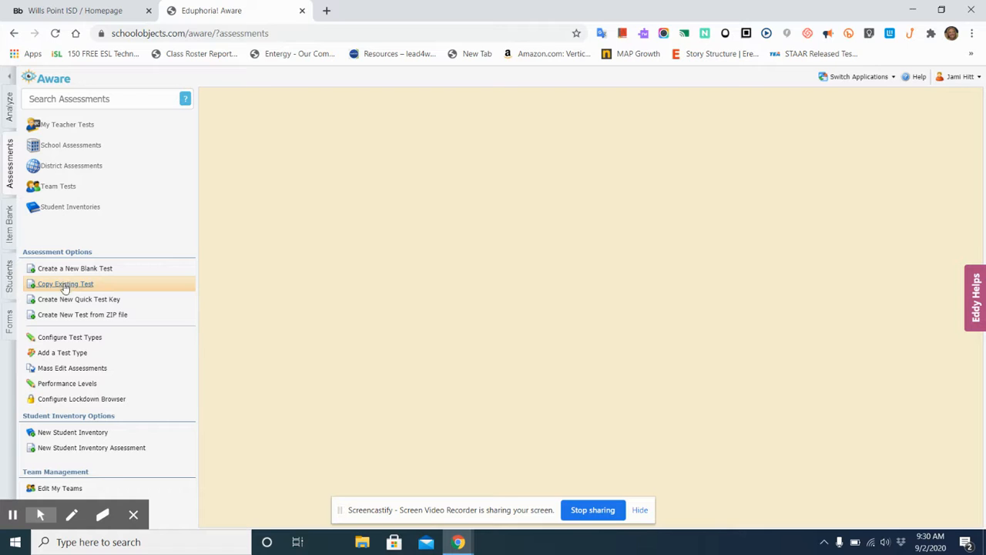
{"action": "left_click", "coordinate": [65, 287]}
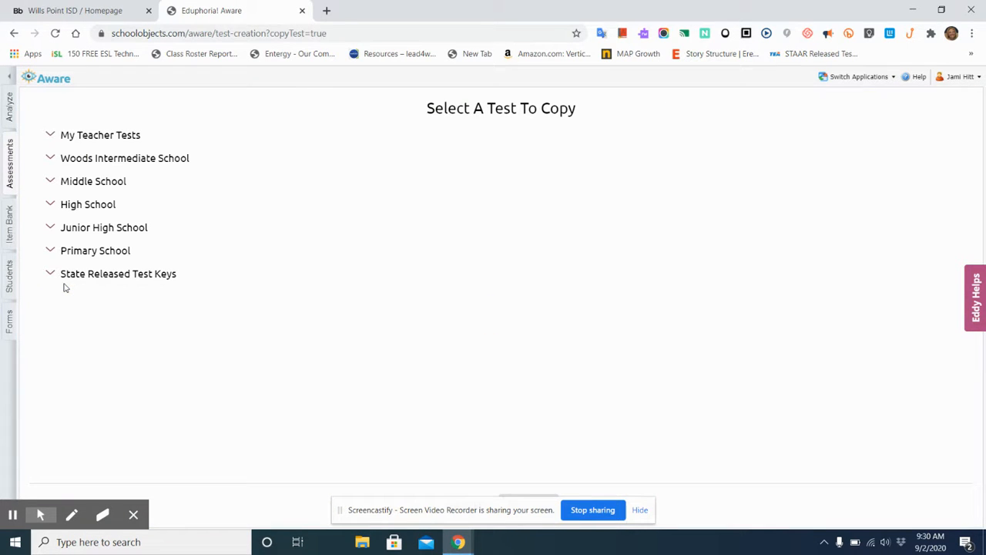
Step: Expand the Middle School tests down to the 2019-2020 Fifth grade Science assessments
{"action": "left_click", "coordinate": [98, 182]}
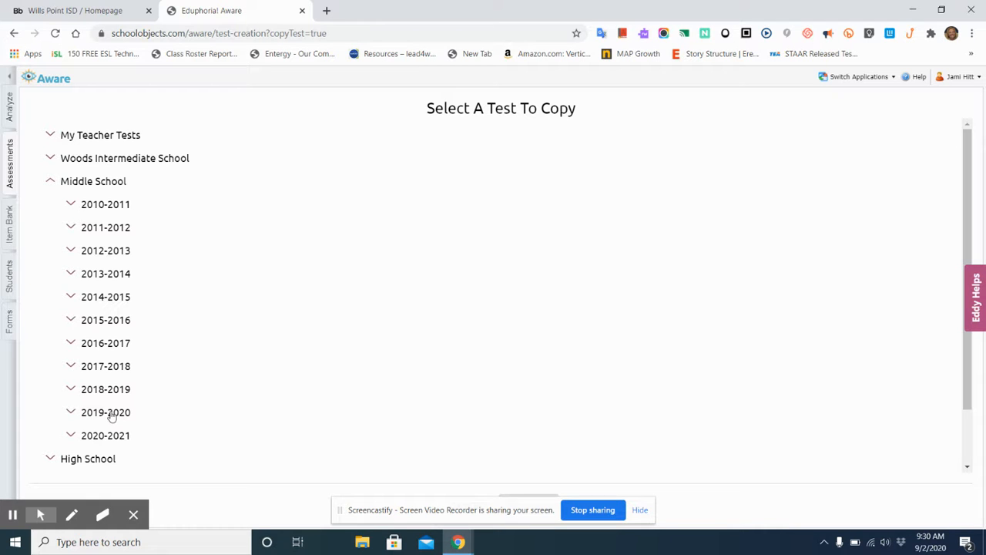
{"action": "left_click", "coordinate": [112, 416]}
{"action": "scroll", "coordinate": [112, 416], "scroll_direction": "down", "scroll_amount": 2}
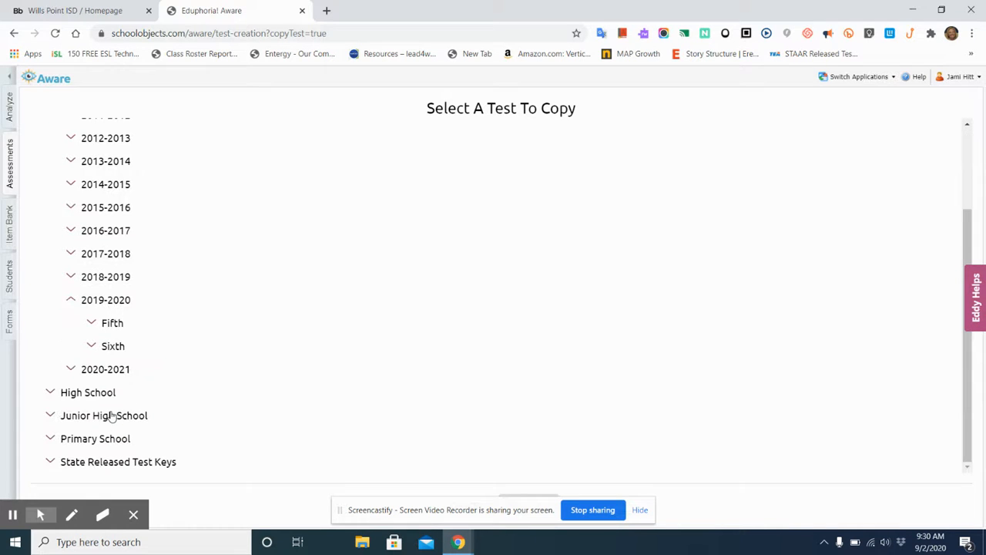
{"action": "left_click", "coordinate": [114, 325]}
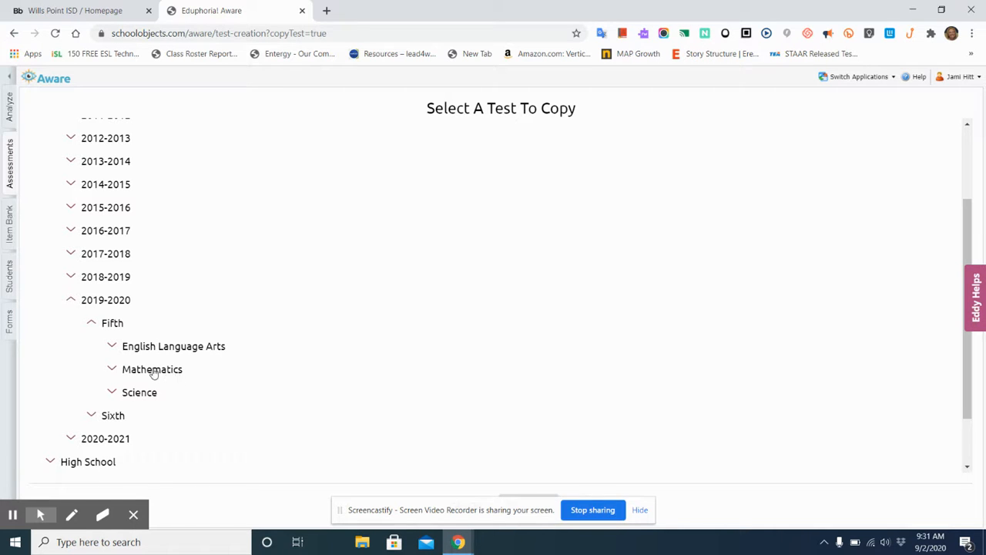
{"action": "left_click", "coordinate": [140, 394]}
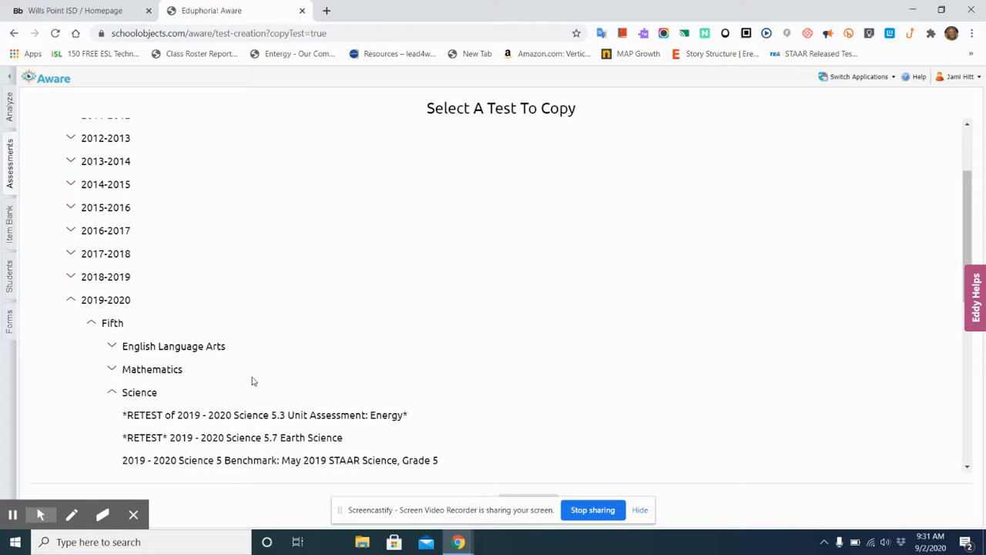
Step: Select the "2019-2020 Science 5.1 Unit Assessment" as the source test and copy it
{"action": "scroll", "coordinate": [250, 380], "scroll_direction": "down", "scroll_amount": 2}
{"action": "scroll", "coordinate": [252, 381], "scroll_direction": "down", "scroll_amount": 3}
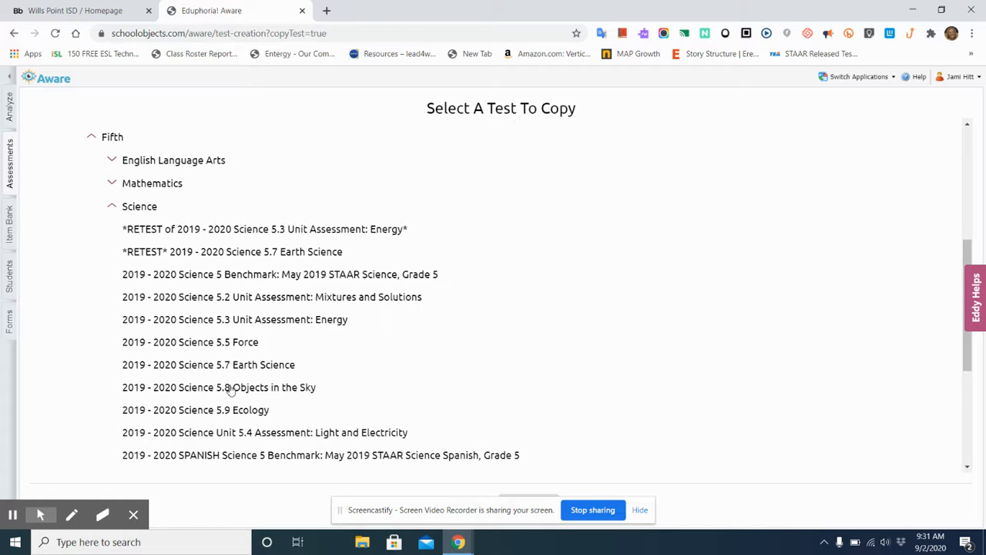
{"action": "scroll", "coordinate": [233, 390], "scroll_direction": "down", "scroll_amount": 1}
{"action": "scroll", "coordinate": [232, 390], "scroll_direction": "down", "scroll_amount": 1}
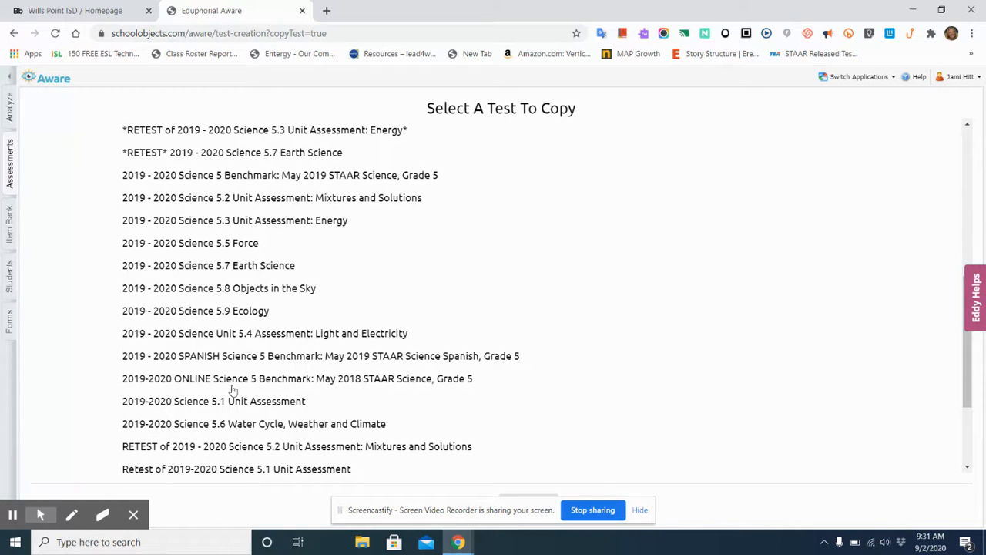
{"action": "scroll", "coordinate": [233, 390], "scroll_direction": "down", "scroll_amount": 1}
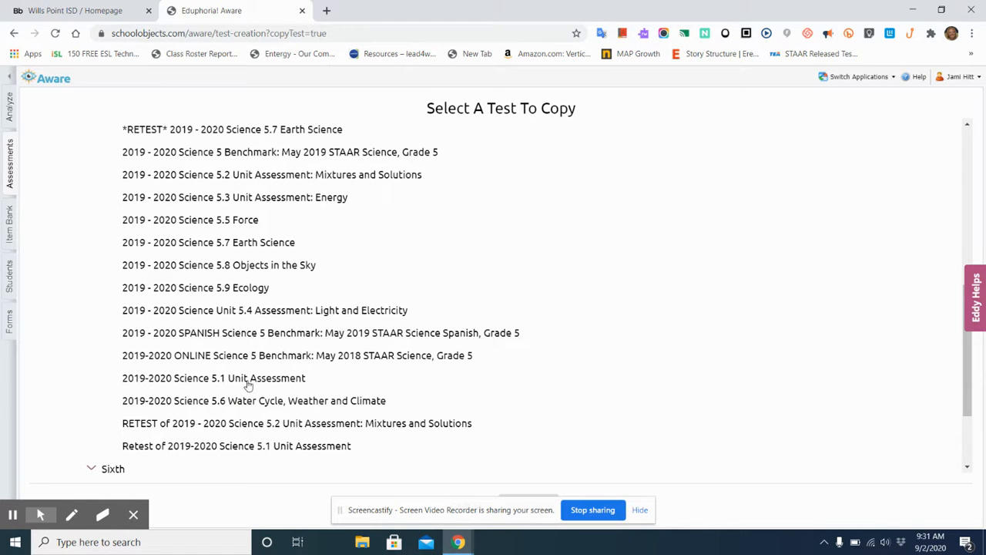
{"action": "left_click", "coordinate": [205, 379]}
{"action": "scroll", "coordinate": [600, 376], "scroll_direction": "down", "scroll_amount": 2}
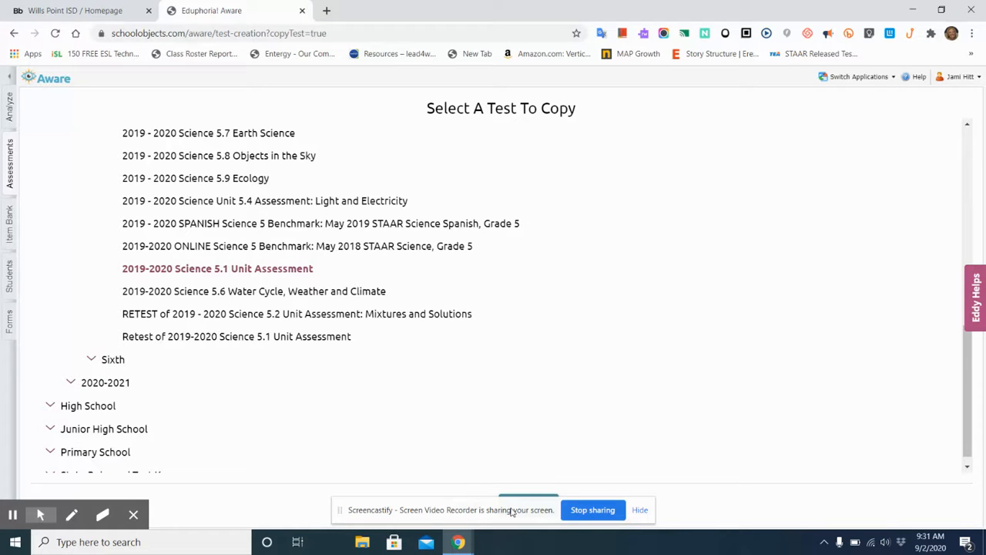
{"action": "left_click_drag", "start_coordinate": [504, 511], "coordinate": [801, 516]}
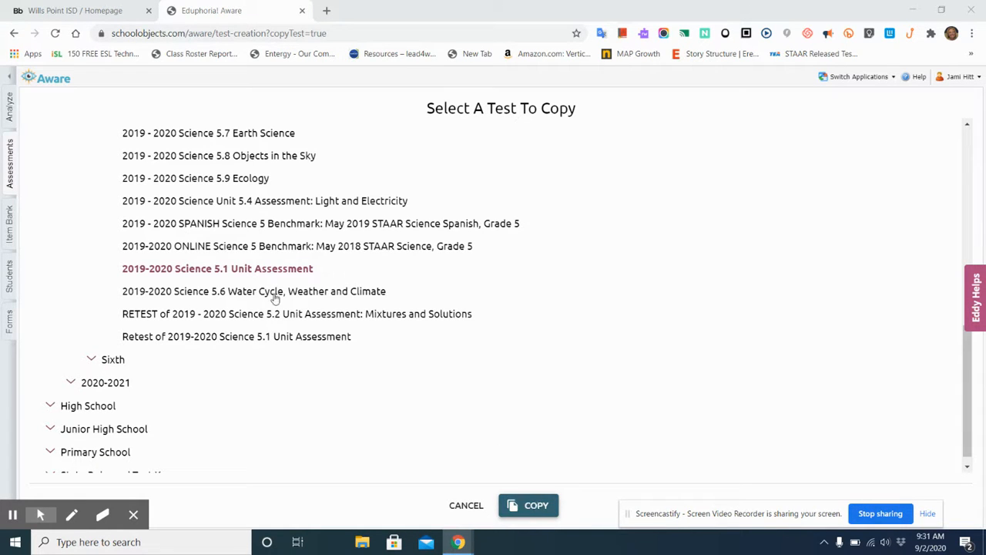
{"action": "left_click", "coordinate": [535, 505]}
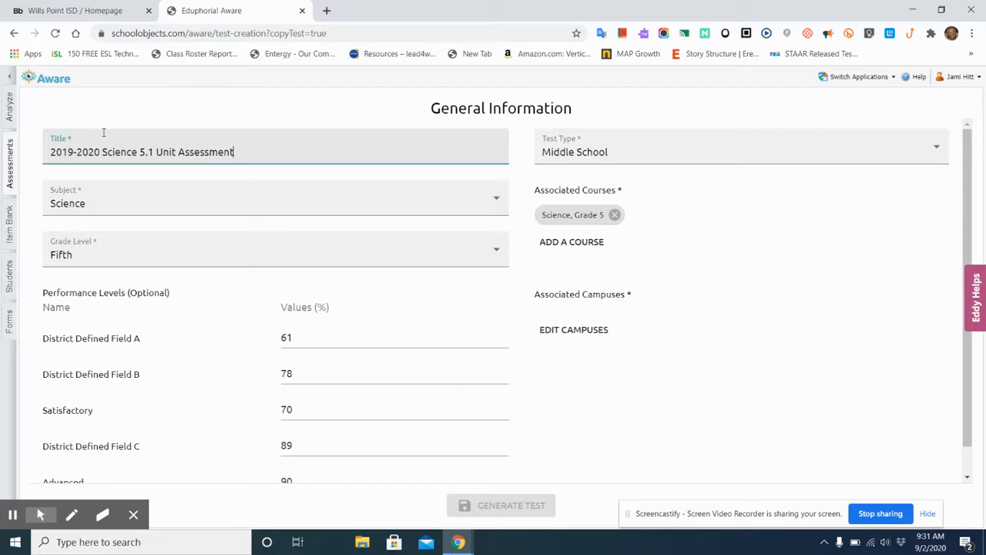
Step: Retitle the copied test as "2020-2021 Science 5.1 Unit Assessment"
{"action": "left_click", "coordinate": [70, 152]}
{"action": "key", "text": "BackSpace"}
{"action": "key", "text": "Delete"}
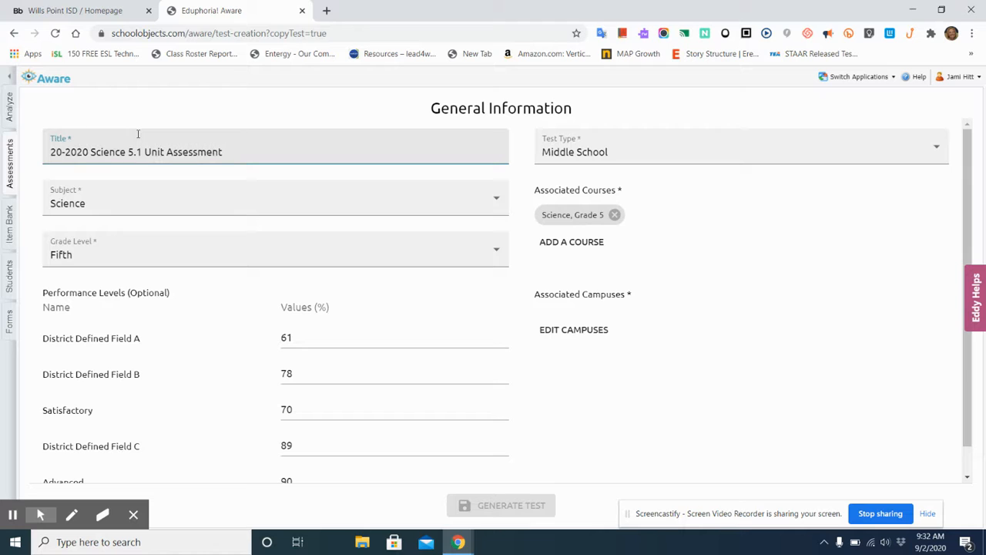
{"action": "left_click", "coordinate": [57, 151]}
{"action": "type", "text": "0"}
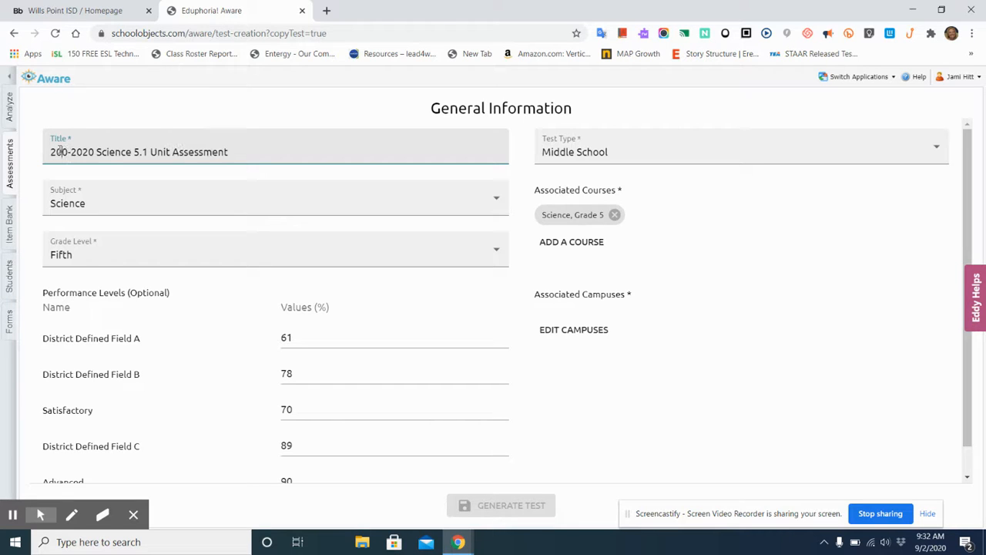
{"action": "type", "text": "20"}
{"action": "left_click", "coordinate": [99, 150]}
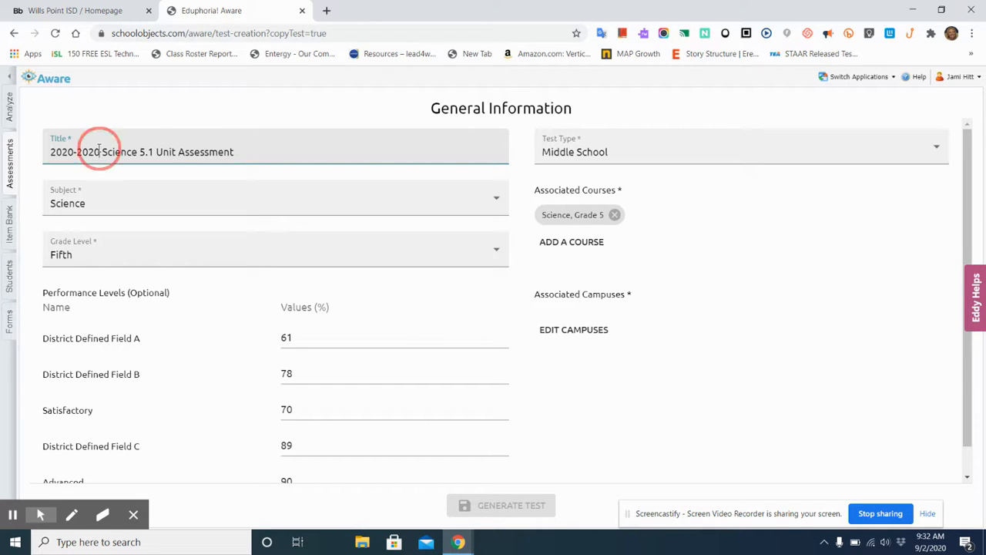
{"action": "key", "text": "BackSpace"}
{"action": "type", "text": "1"}
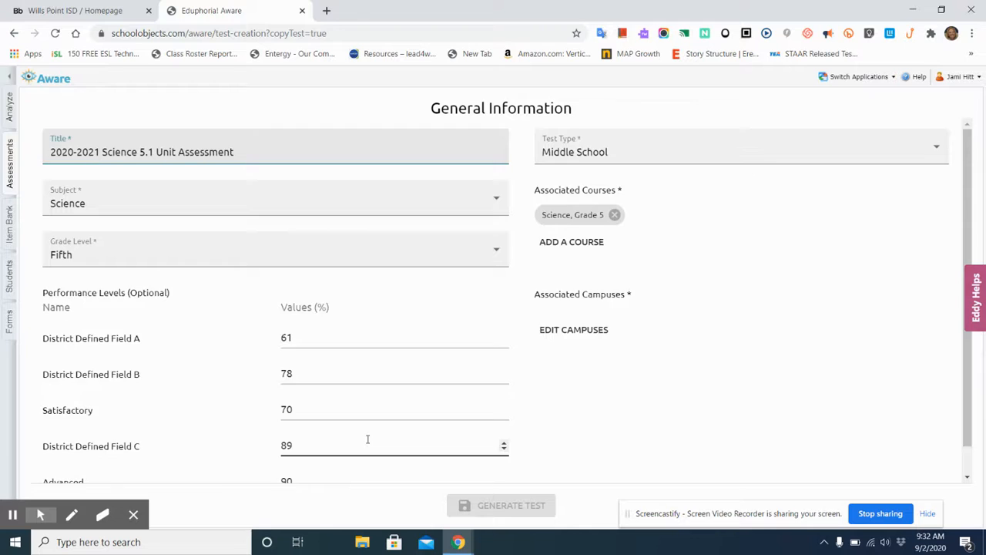
Step: Associate the test with the Middle campus for grade Fifth and generate the test
{"action": "scroll", "coordinate": [366, 439], "scroll_direction": "down", "scroll_amount": 1}
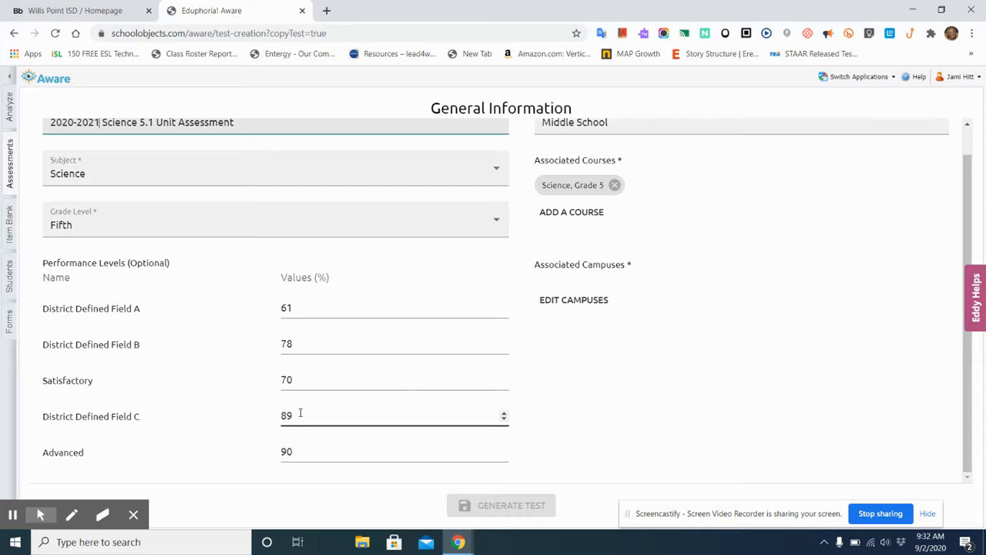
{"action": "scroll", "coordinate": [535, 357], "scroll_direction": "up", "scroll_amount": 1}
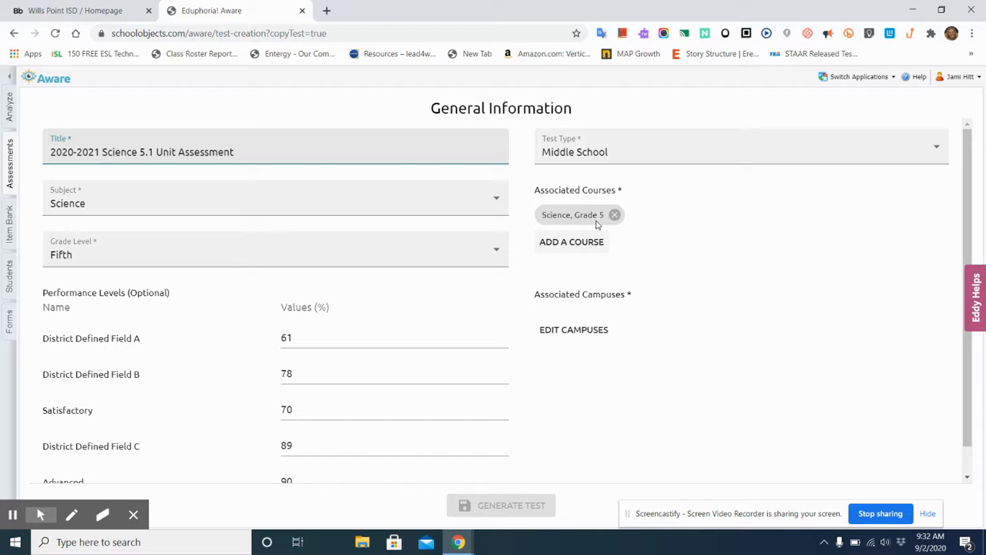
{"action": "left_click", "coordinate": [599, 331]}
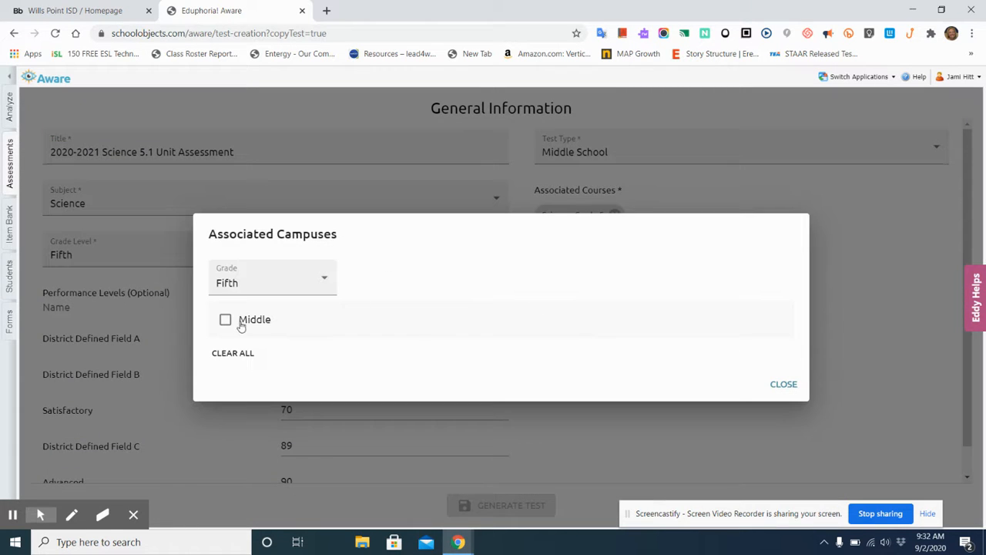
{"action": "left_click", "coordinate": [228, 321]}
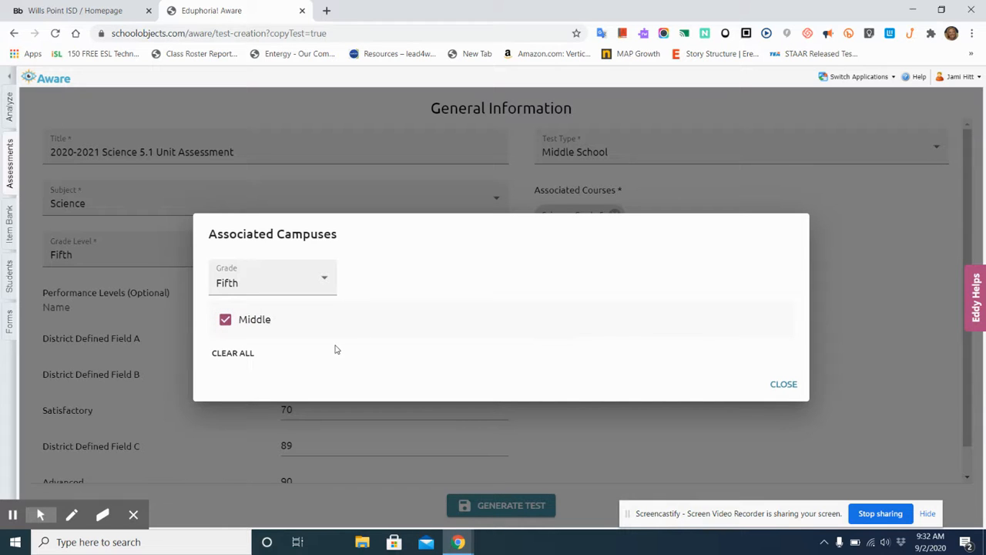
{"action": "left_click", "coordinate": [783, 387]}
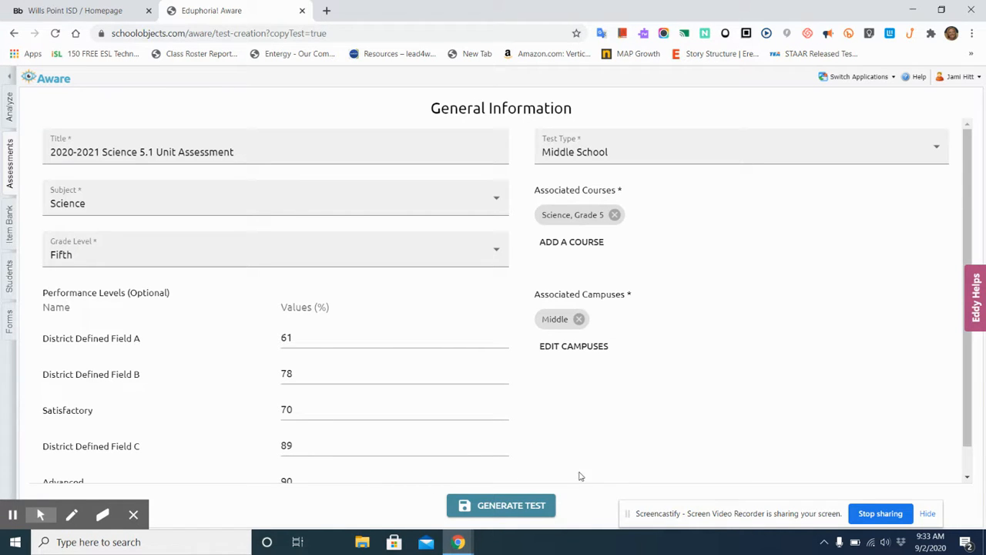
{"action": "left_click", "coordinate": [499, 506]}
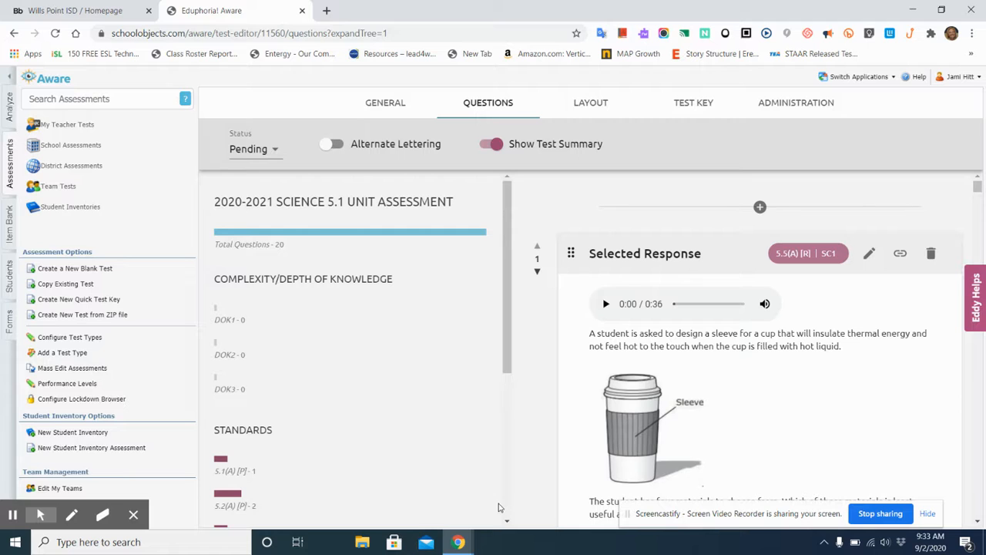
Step: Review the generated test's summary of standards and question types, and look through its questions to the end
{"action": "scroll", "coordinate": [386, 306], "scroll_direction": "down", "scroll_amount": 4}
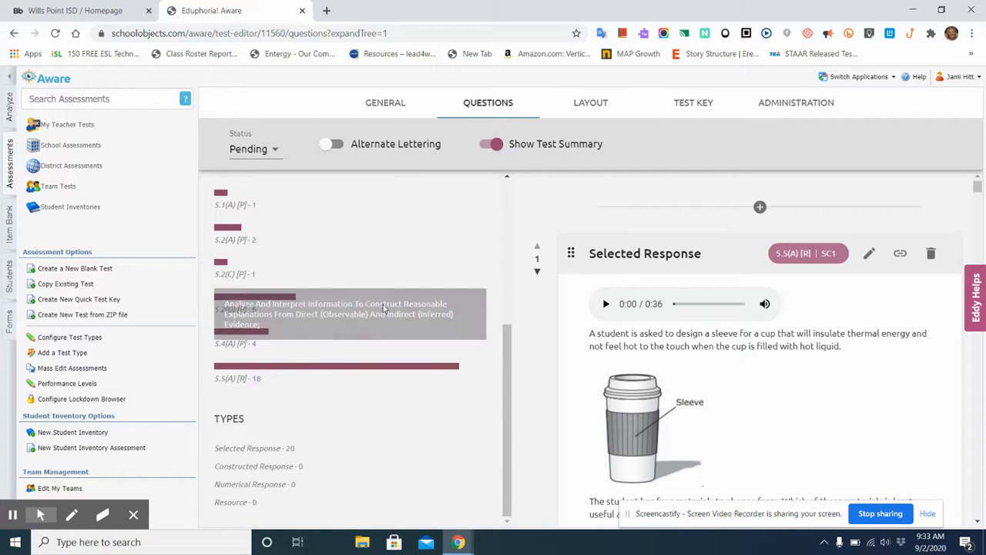
{"action": "scroll", "coordinate": [385, 306], "scroll_direction": "up", "scroll_amount": 5}
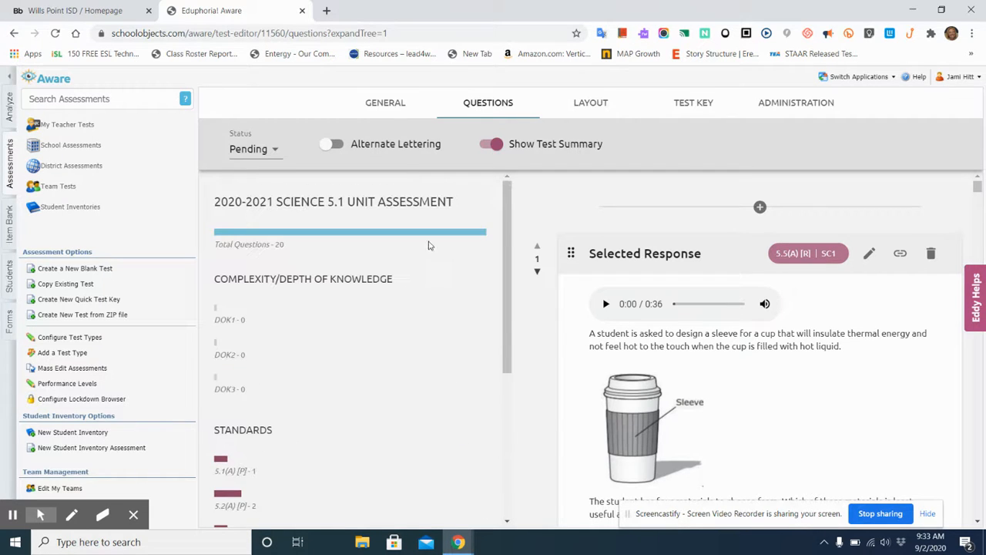
{"action": "scroll", "coordinate": [774, 395], "scroll_direction": "down", "scroll_amount": 4}
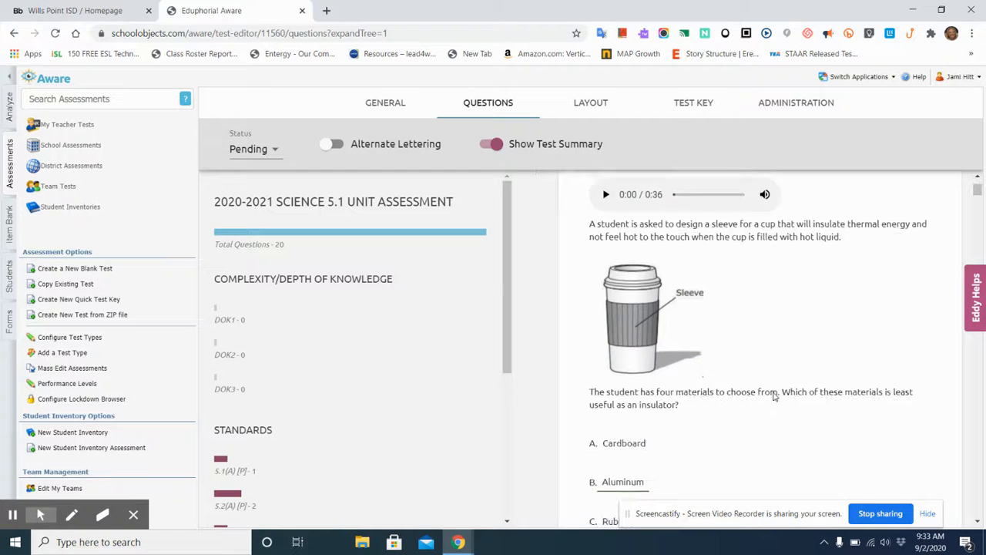
{"action": "scroll", "coordinate": [775, 395], "scroll_direction": "down", "scroll_amount": 12}
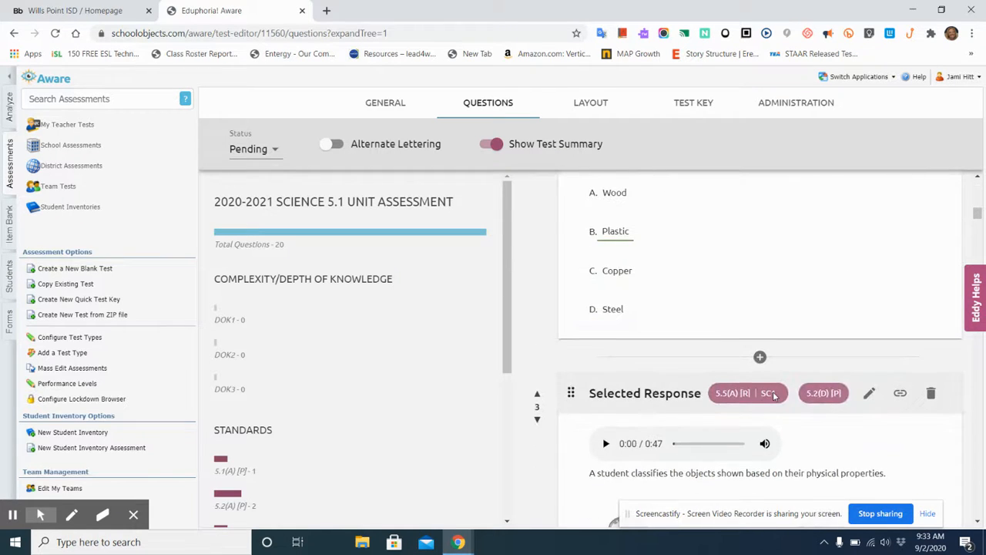
{"action": "scroll", "coordinate": [774, 396], "scroll_direction": "down", "scroll_amount": 10}
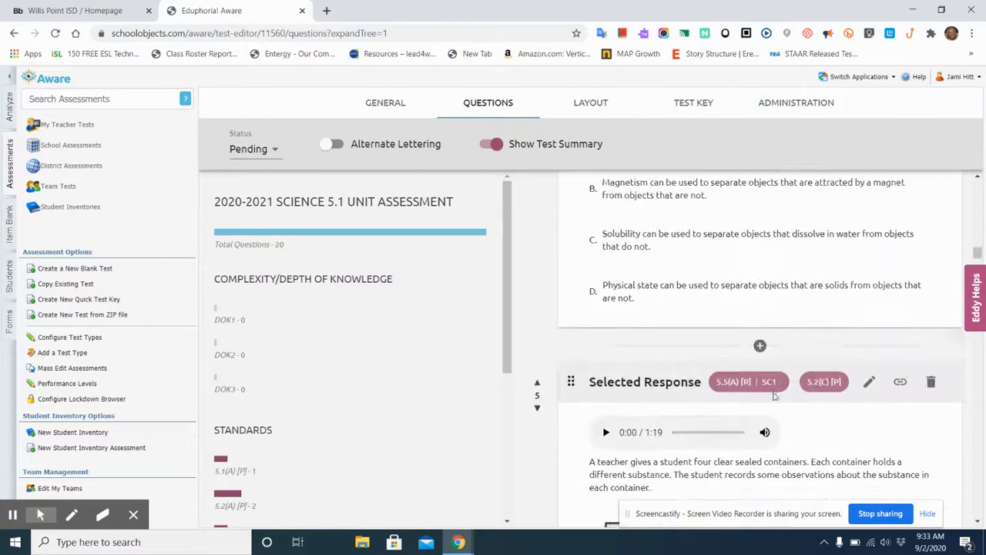
{"action": "scroll", "coordinate": [775, 395], "scroll_direction": "up", "scroll_amount": 20}
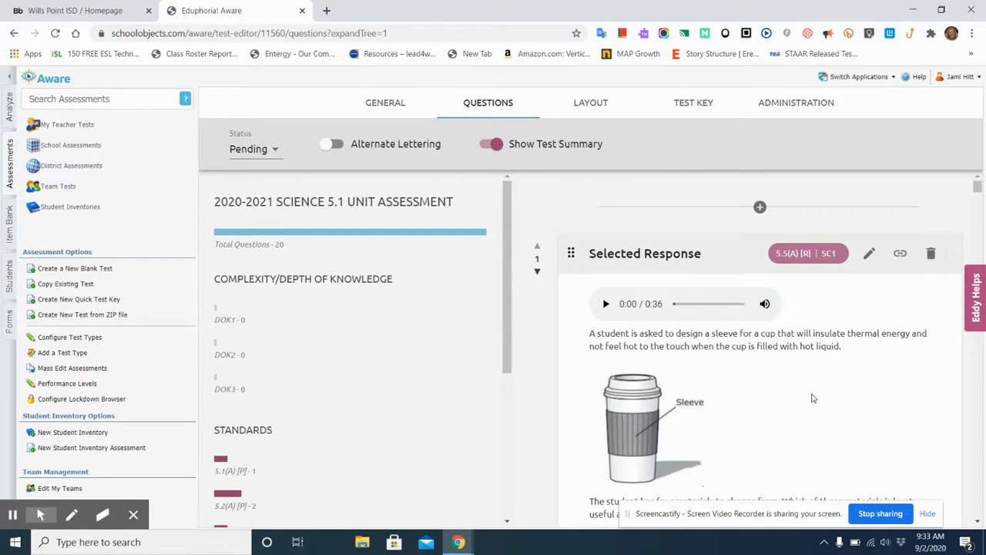
{"action": "scroll", "coordinate": [813, 397], "scroll_direction": "down", "scroll_amount": 20}
{"action": "scroll", "coordinate": [812, 397], "scroll_direction": "down", "scroll_amount": 20}
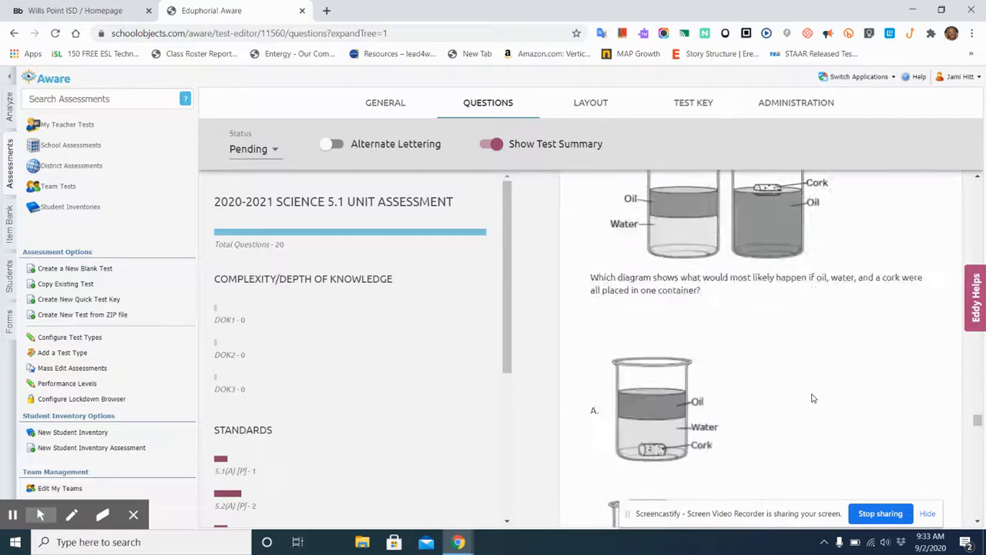
{"action": "scroll", "coordinate": [812, 397], "scroll_direction": "down", "scroll_amount": 20}
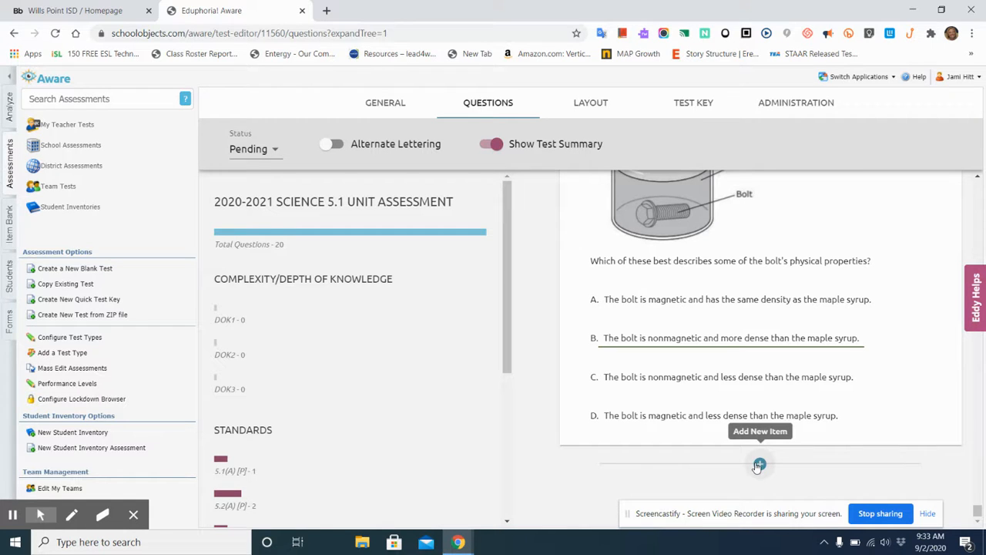
Step: Start a new item after the last question and view the question types, keeping Selected Response
{"action": "left_click", "coordinate": [759, 465]}
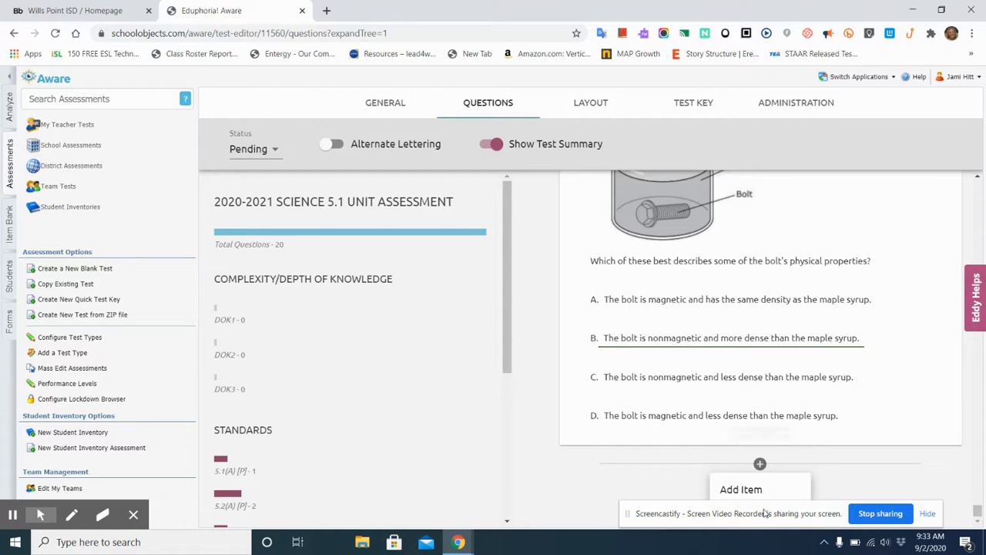
{"action": "left_click", "coordinate": [743, 490]}
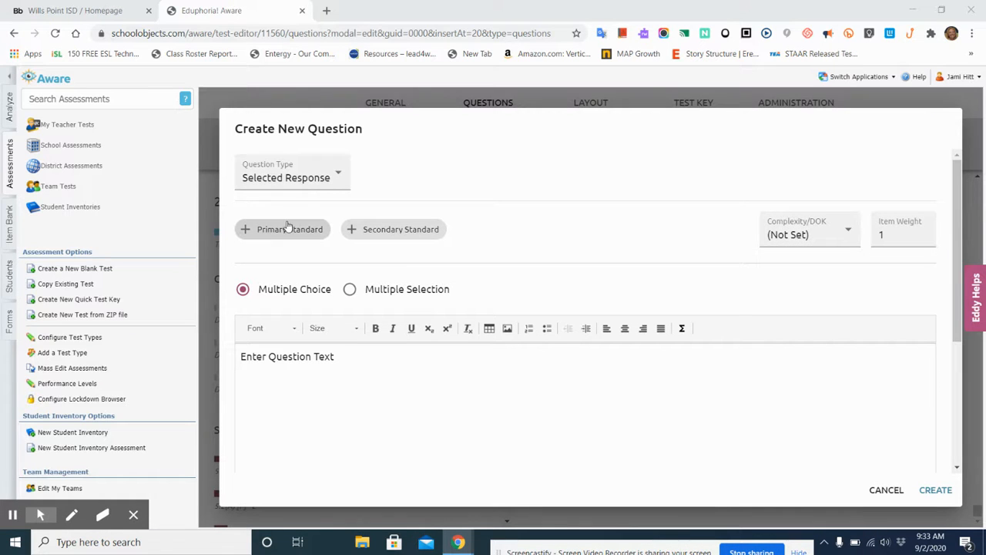
{"action": "left_click", "coordinate": [337, 178]}
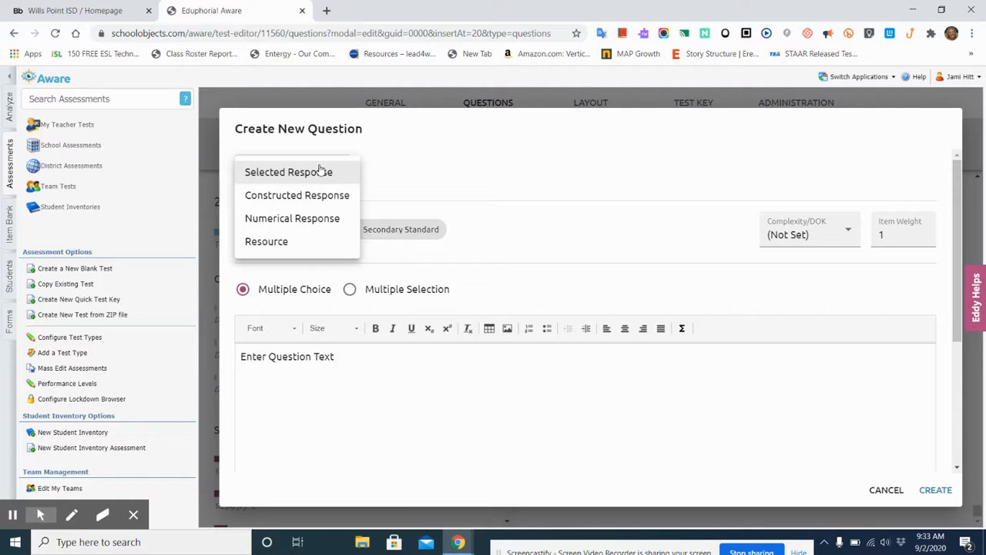
{"action": "left_click", "coordinate": [420, 168]}
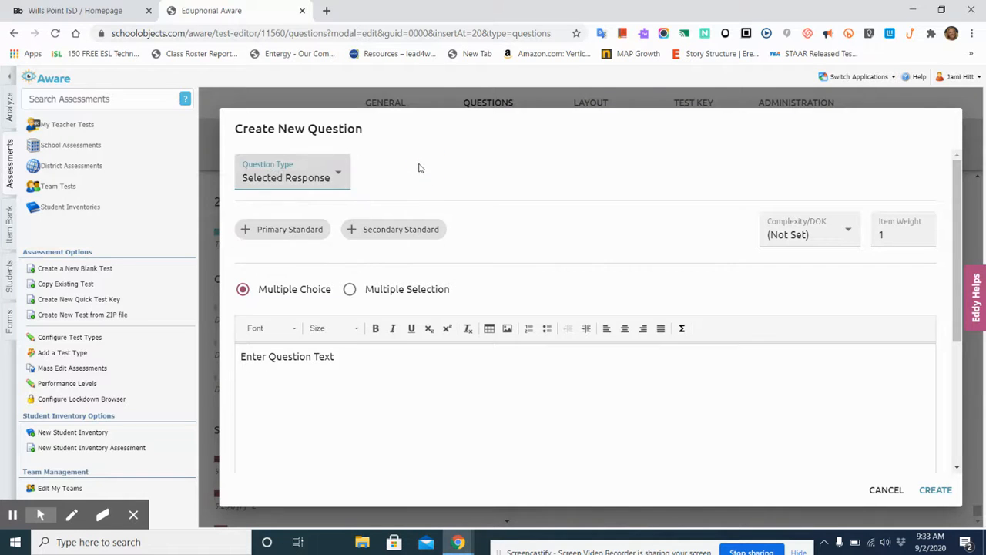
Step: Assign the Science, Grade 5 standard 5.6(A) [R] as the new question's primary standard
{"action": "left_click", "coordinate": [288, 234]}
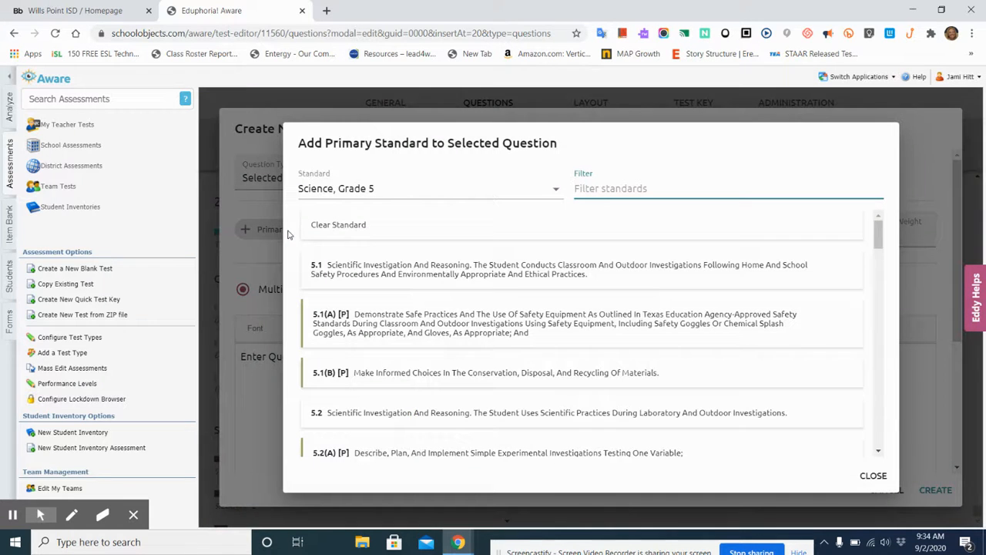
{"action": "scroll", "coordinate": [405, 348], "scroll_direction": "down", "scroll_amount": 10}
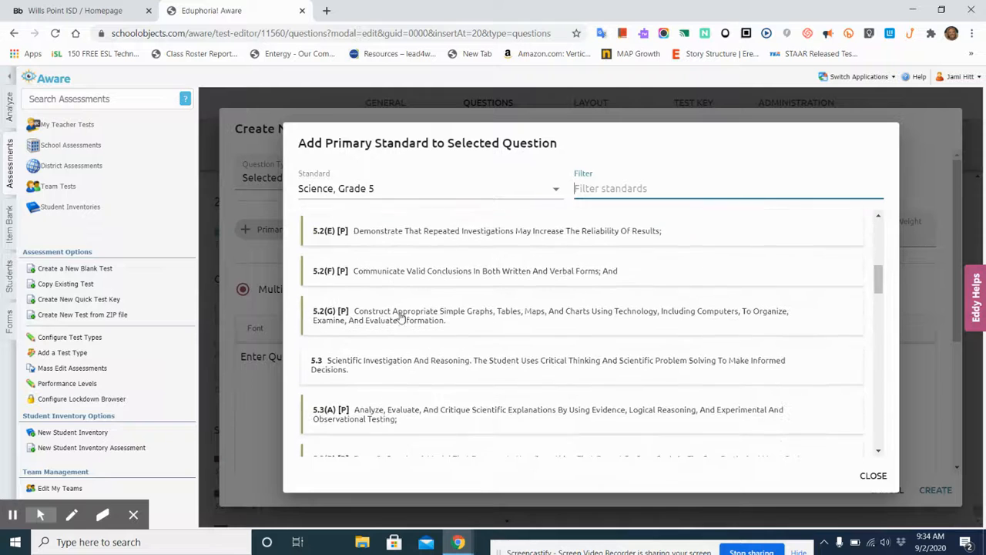
{"action": "scroll", "coordinate": [401, 317], "scroll_direction": "down", "scroll_amount": 8}
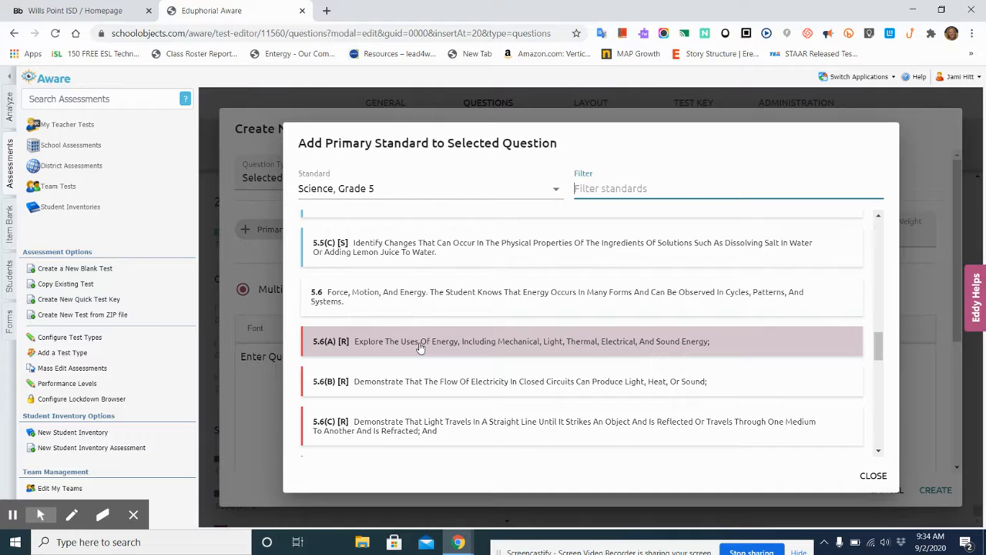
{"action": "left_click", "coordinate": [420, 348]}
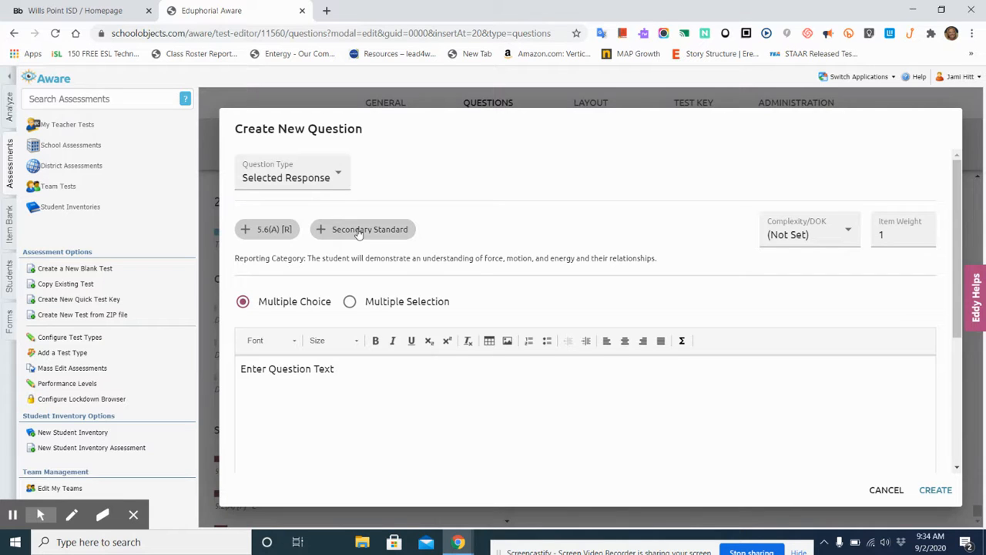
Step: Replace the placeholder question text with "Which of these devices is the only one NOT designed to produce both sound and light energy?"
{"action": "left_click", "coordinate": [352, 377]}
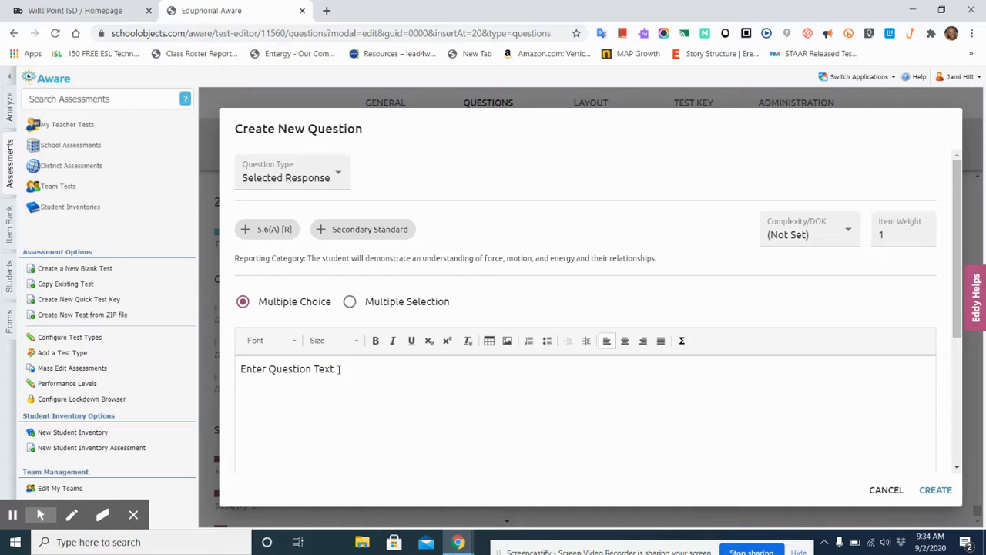
{"action": "key", "text": "BackSpace"}
{"action": "key", "text": "BackSpace"}
{"action": "key", "text": "BackSpace"}
{"action": "key", "text": "BackSpace"}
{"action": "key", "text": "BackSpace"}
{"action": "key", "text": "BackSpace"}
{"action": "key", "text": "BackSpace"}
{"action": "key", "text": "BackSpace"}
{"action": "key", "text": "BackSpace"}
{"action": "key", "text": "BackSpace"}
{"action": "key", "text": "BackSpace"}
{"action": "key", "text": "BackSpace"}
{"action": "key", "text": "BackSpace"}
{"action": "key", "text": "BackSpace"}
{"action": "key", "text": "BackSpace"}
{"action": "key", "text": "BackSpace"}
{"action": "type", "text": "Which of these devie"}
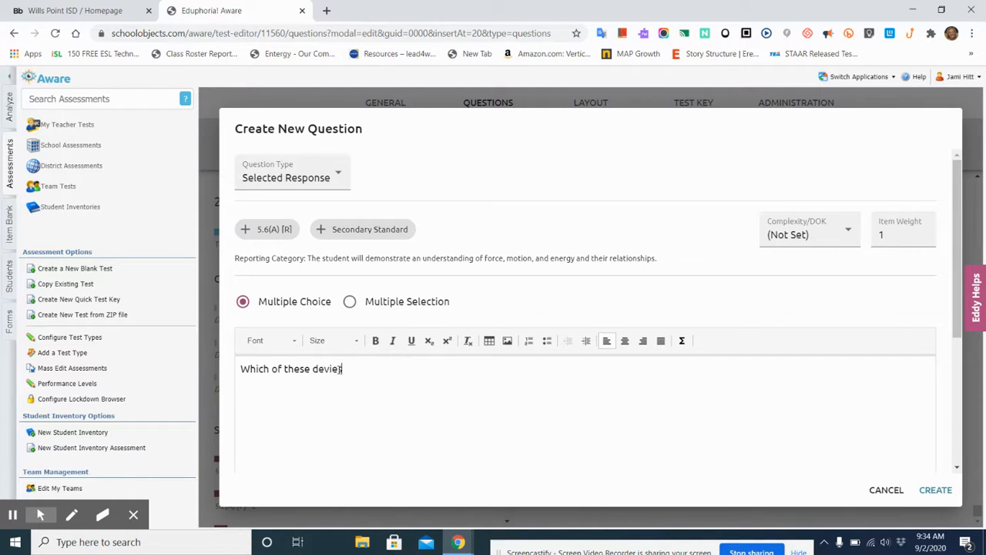
{"action": "key", "text": "BackSpace"}
{"action": "type", "text": "ces is the only one NOT desigined"}
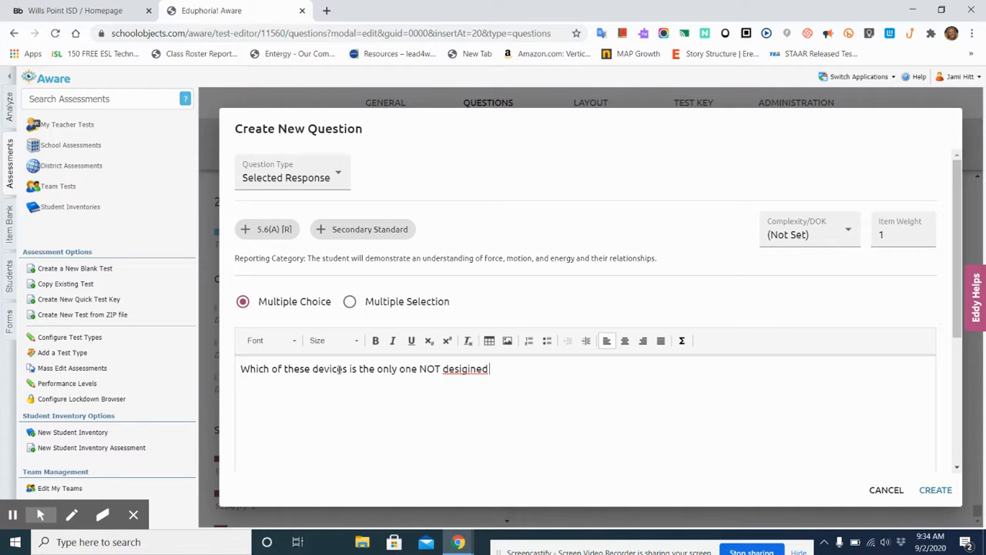
{"action": "key", "text": "BackSpace"}
{"action": "key", "text": "BackSpace"}
{"action": "key", "text": "BackSpace"}
{"action": "key", "text": "BackSpace"}
{"action": "type", "text": "ned to produce"}
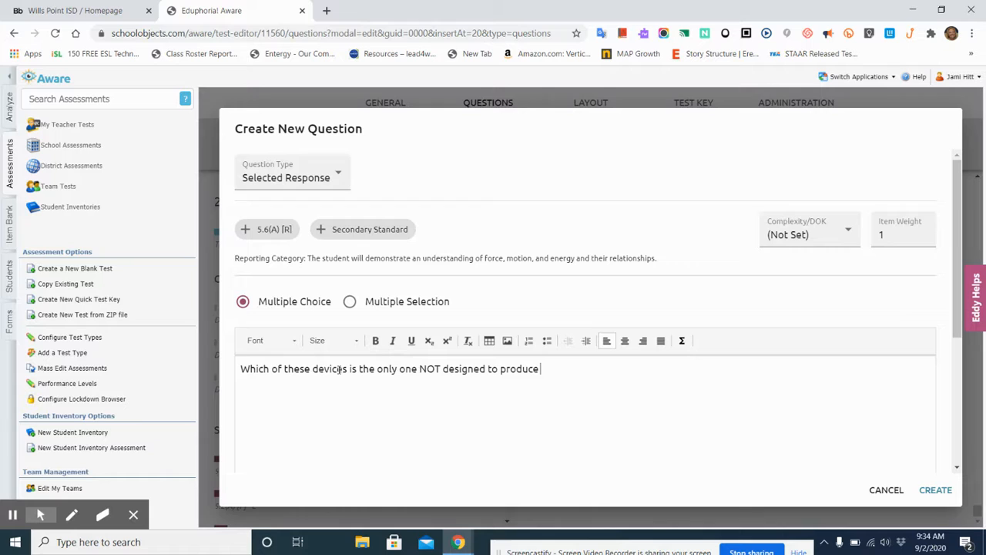
{"action": "type", "text": " both sound and light enter"}
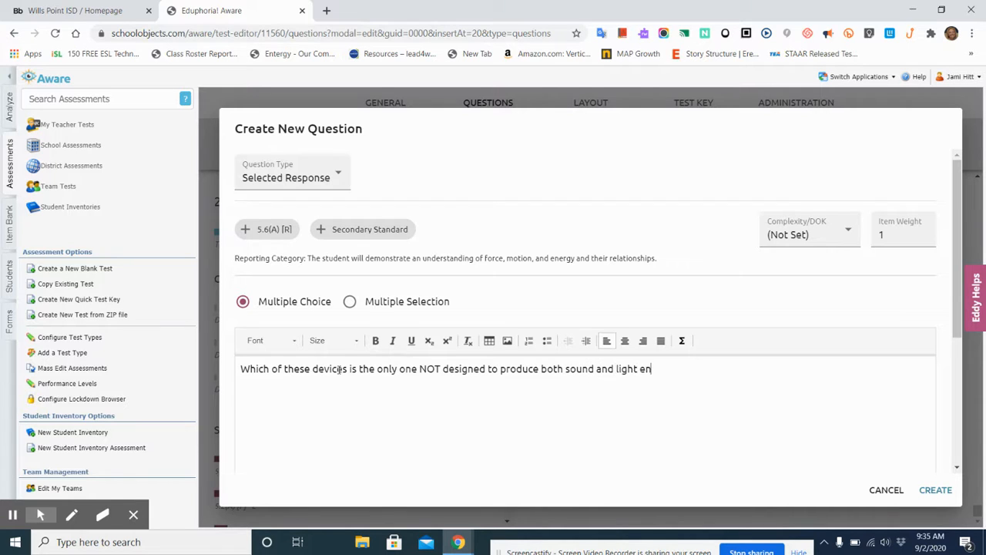
{"action": "key", "text": "BackSpace"}
{"action": "key", "text": "BackSpace"}
{"action": "key", "text": "BackSpace"}
{"action": "type", "text": "ery"}
{"action": "key", "text": "BackSpace"}
{"action": "key", "text": "BackSpace"}
{"action": "type", "text": "rgy"}
Step: Look over the question's answer response area and create the question with its default Response 1
{"action": "scroll", "coordinate": [529, 373], "scroll_direction": "down", "scroll_amount": 5}
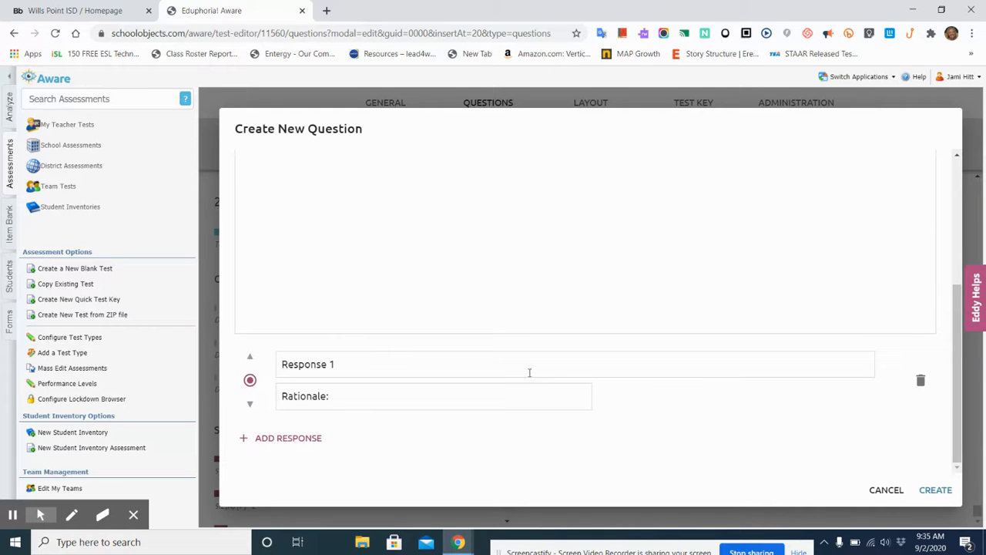
{"action": "scroll", "coordinate": [529, 372], "scroll_direction": "up", "scroll_amount": 5}
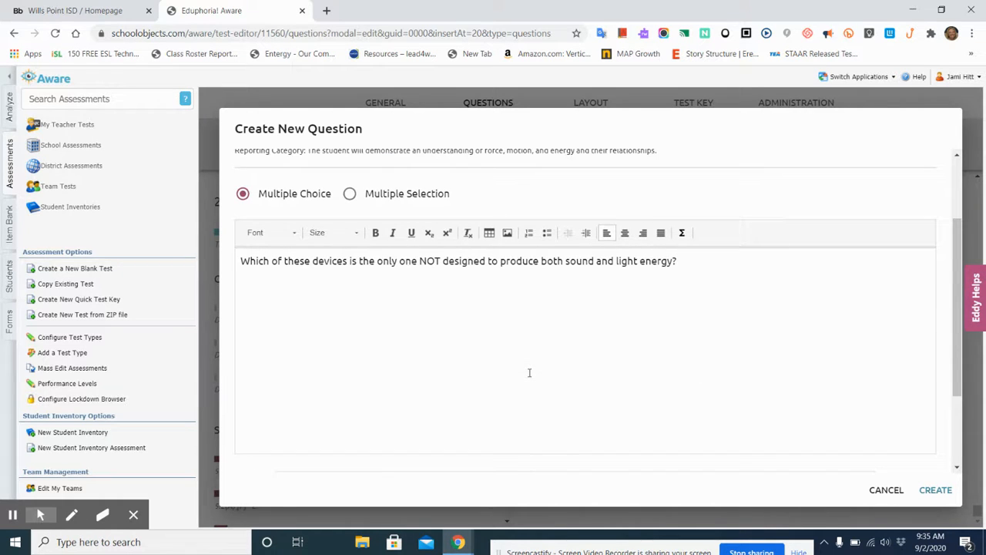
{"action": "scroll", "coordinate": [529, 373], "scroll_direction": "down", "scroll_amount": 5}
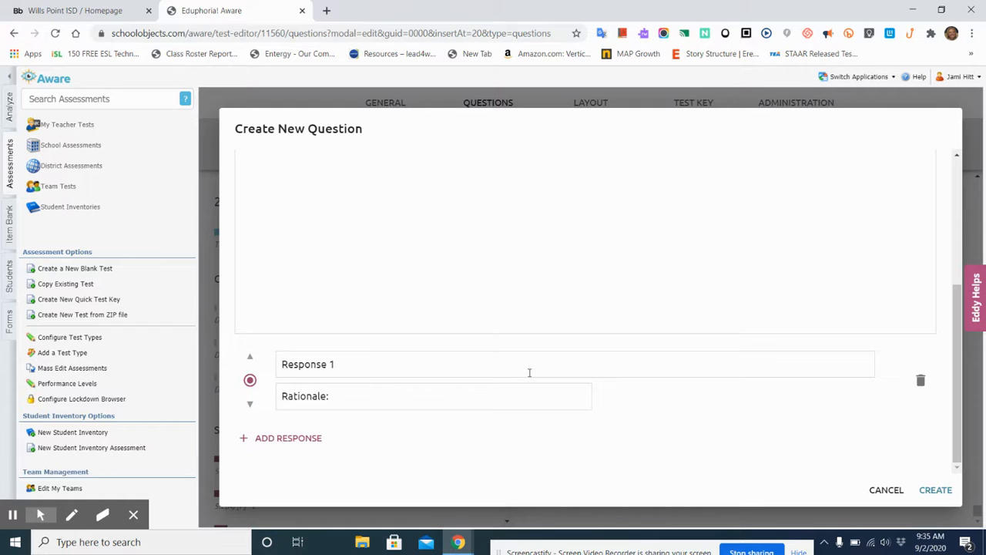
{"action": "scroll", "coordinate": [529, 372], "scroll_direction": "up", "scroll_amount": 5}
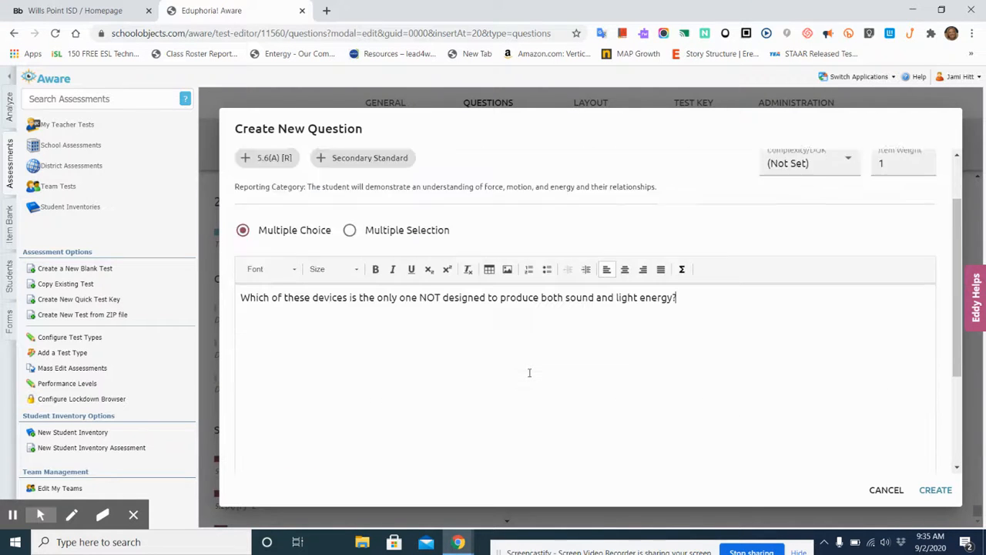
{"action": "left_click", "coordinate": [931, 490]}
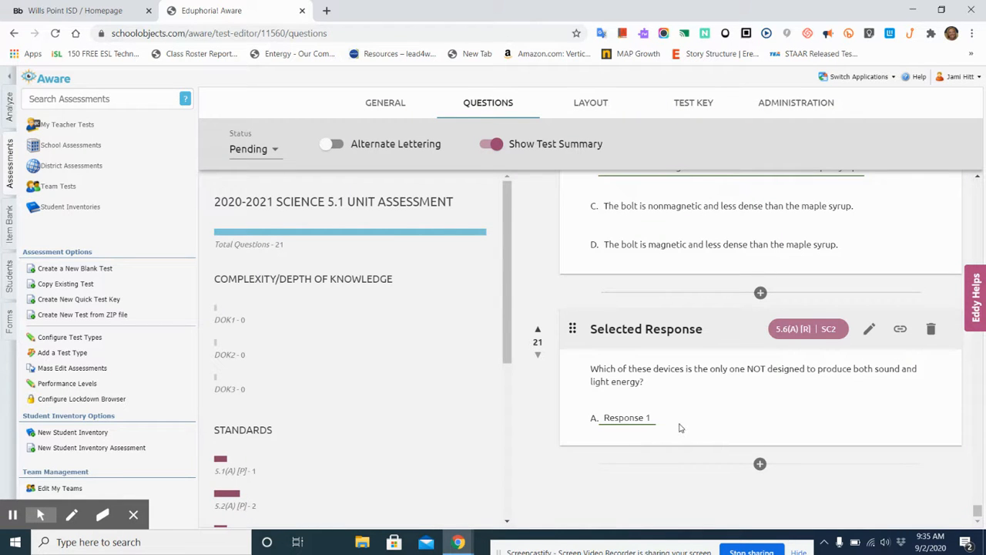
Step: Delete the newly created question 21 from the test and return to the first questions
{"action": "left_click", "coordinate": [931, 331]}
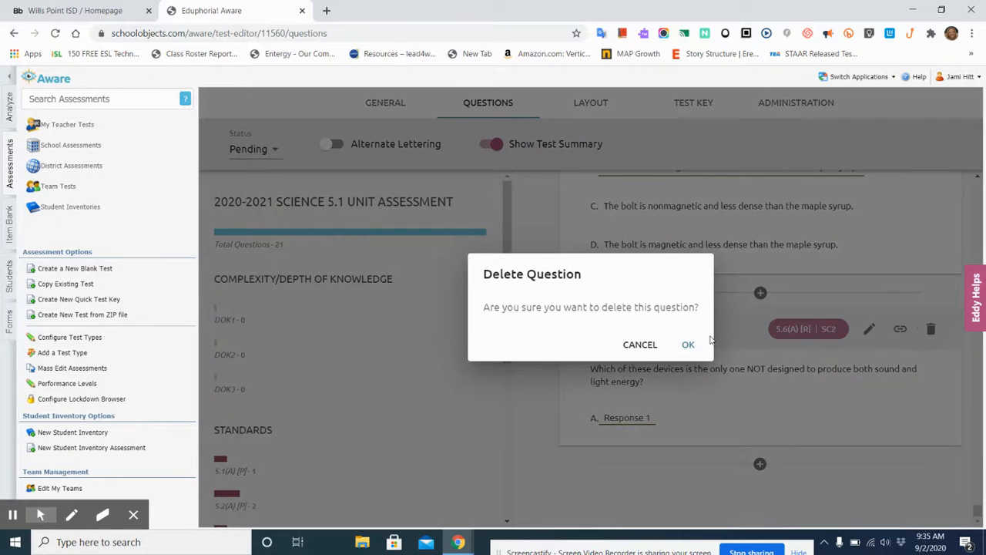
{"action": "left_click", "coordinate": [690, 345]}
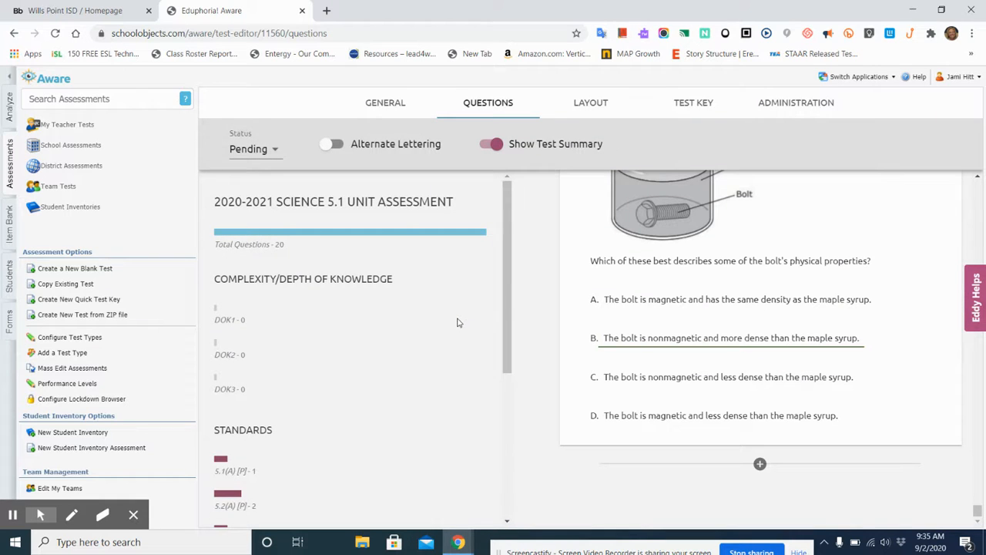
{"action": "scroll", "coordinate": [538, 282], "scroll_direction": "up", "scroll_amount": 5}
{"action": "scroll", "coordinate": [537, 282], "scroll_direction": "up", "scroll_amount": 15}
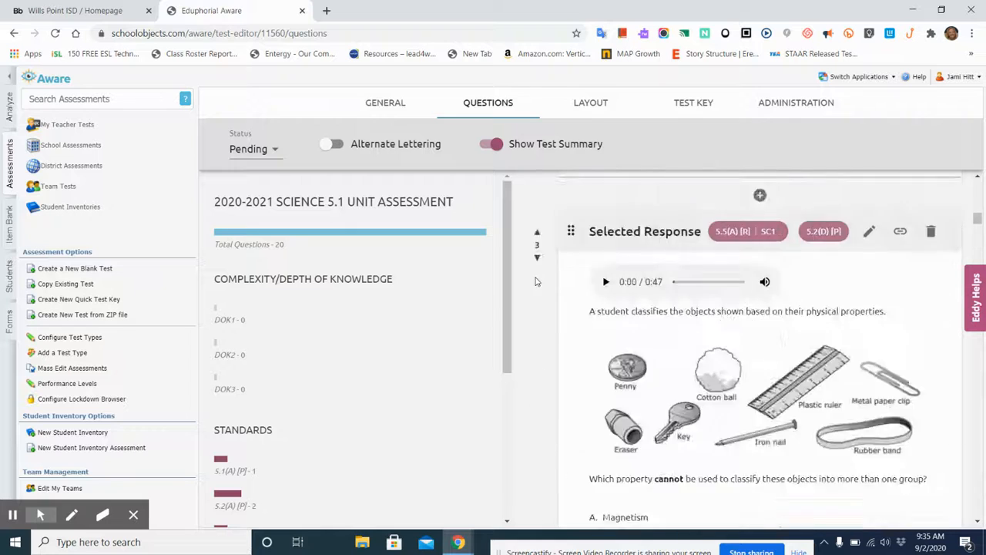
{"action": "scroll", "coordinate": [537, 282], "scroll_direction": "up", "scroll_amount": 5}
Step: Examine the test's booklet layout and the available print options, keeping Test Booklet
{"action": "left_click", "coordinate": [592, 105]}
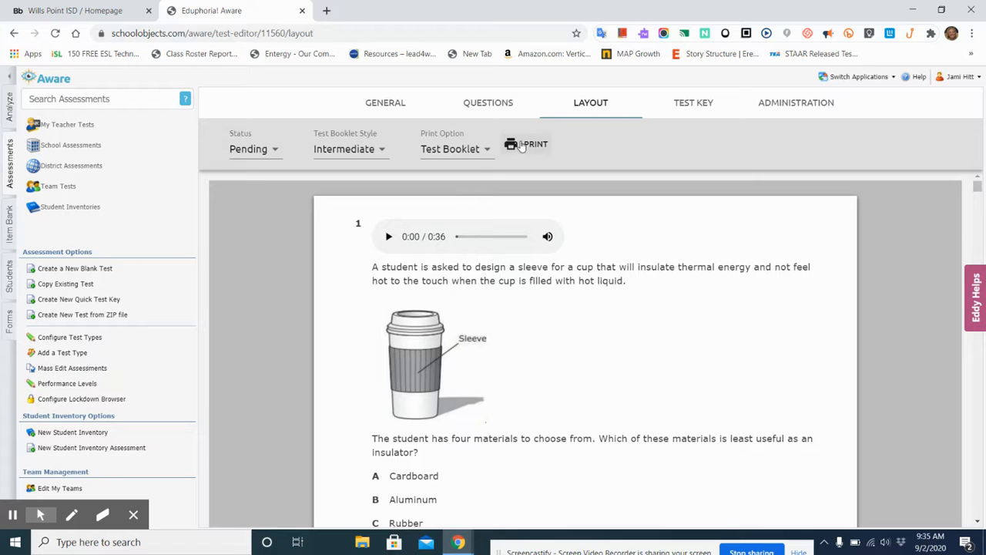
{"action": "left_click", "coordinate": [487, 150]}
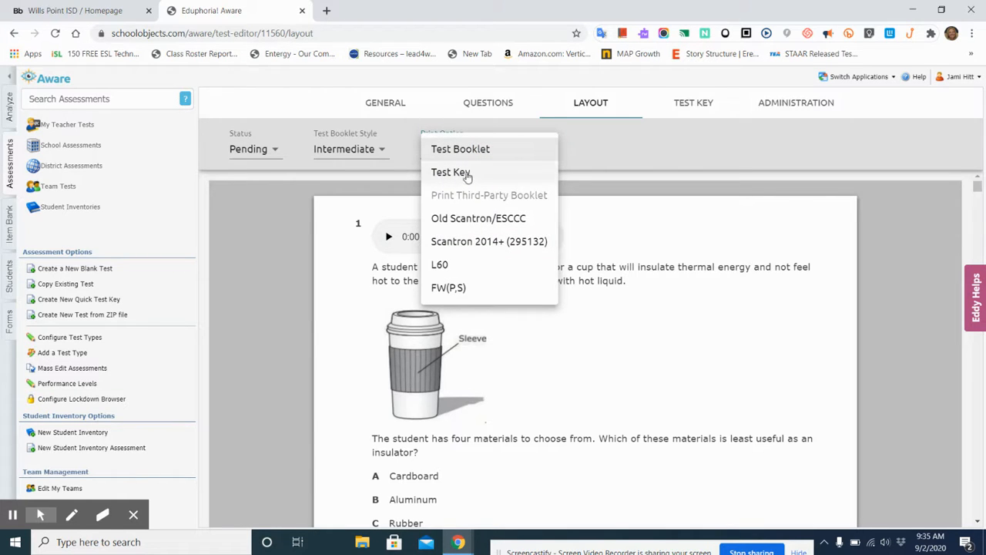
{"action": "left_click", "coordinate": [605, 144]}
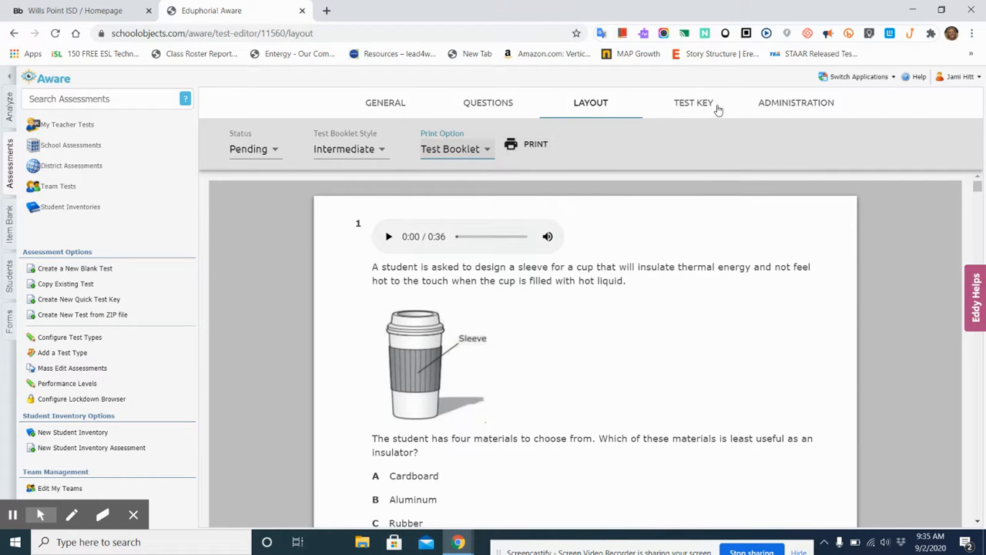
Step: Review the test key's correct responses, item weights and standards for the questions
{"action": "left_click", "coordinate": [698, 108]}
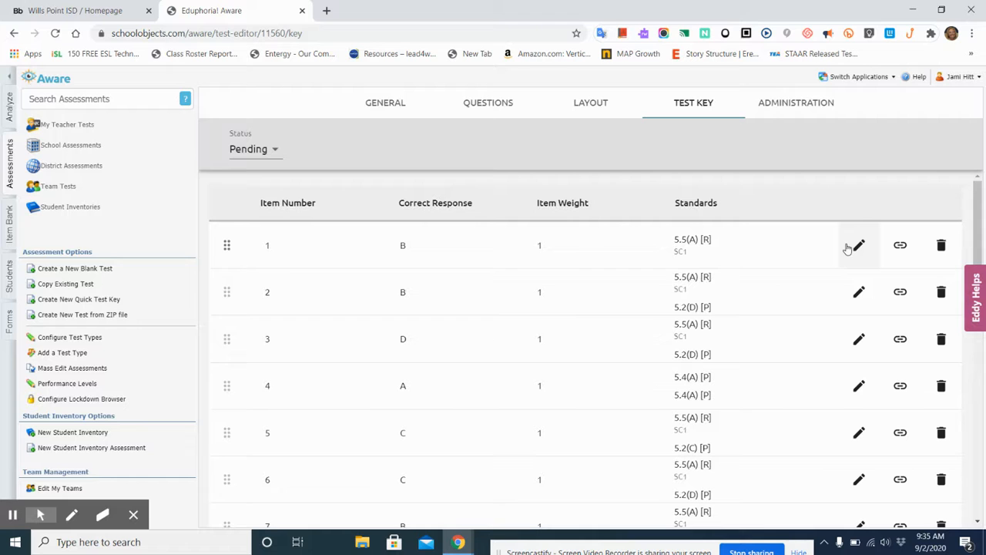
{"action": "scroll", "coordinate": [728, 360], "scroll_direction": "down", "scroll_amount": 8}
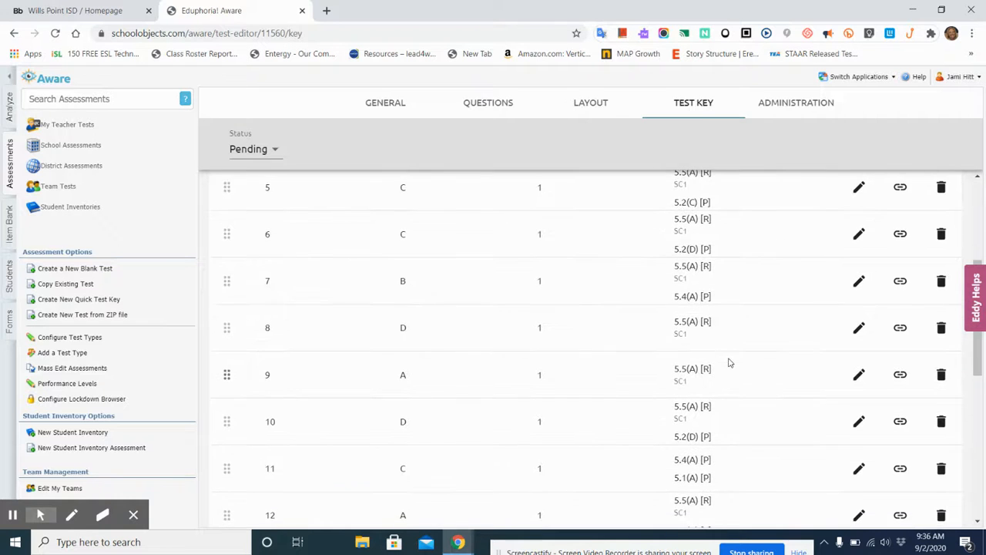
{"action": "scroll", "coordinate": [729, 360], "scroll_direction": "up", "scroll_amount": 8}
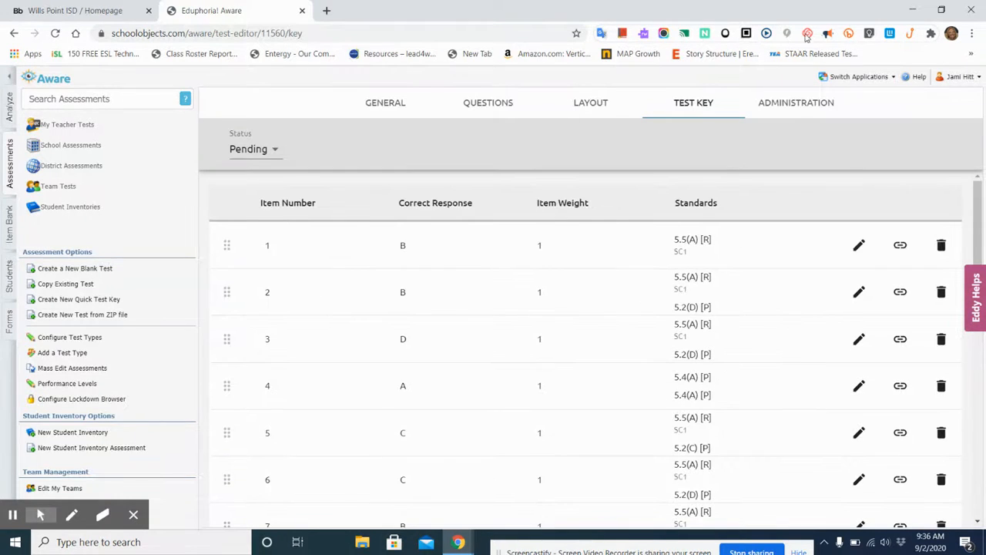
Step: Set the test's end date to 09/25/2020 in the administration's collection settings
{"action": "left_click", "coordinate": [797, 110]}
{"action": "left_click", "coordinate": [796, 107]}
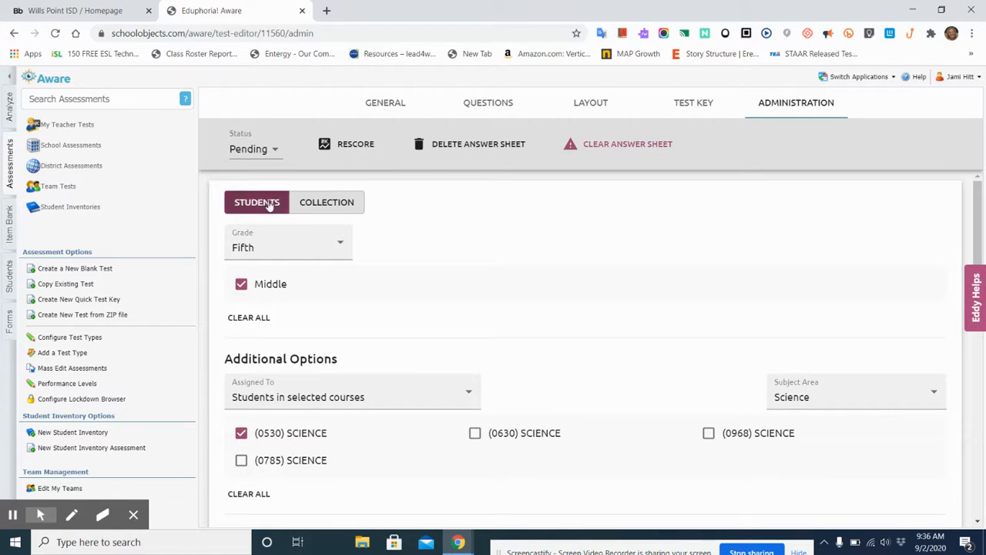
{"action": "left_click", "coordinate": [333, 202]}
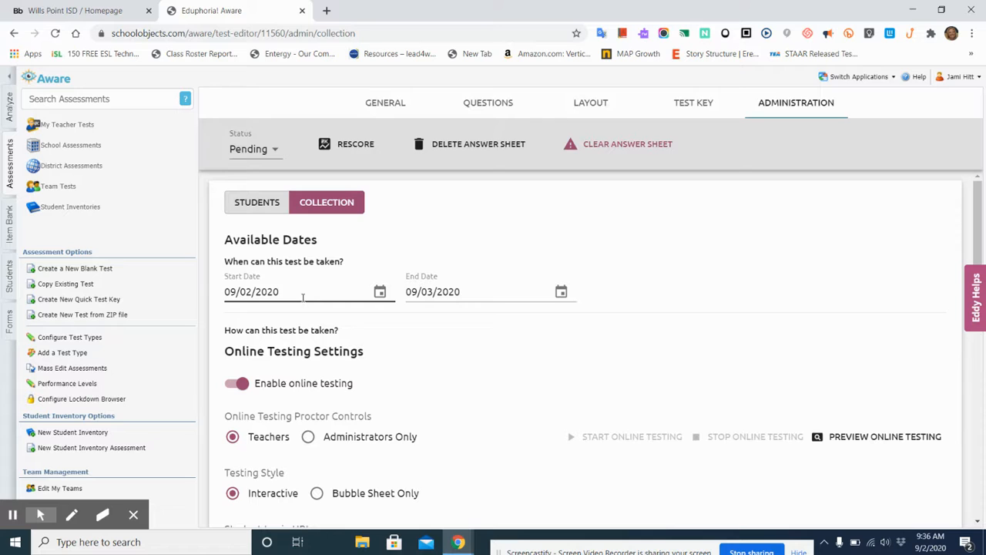
{"action": "left_click", "coordinate": [562, 291]}
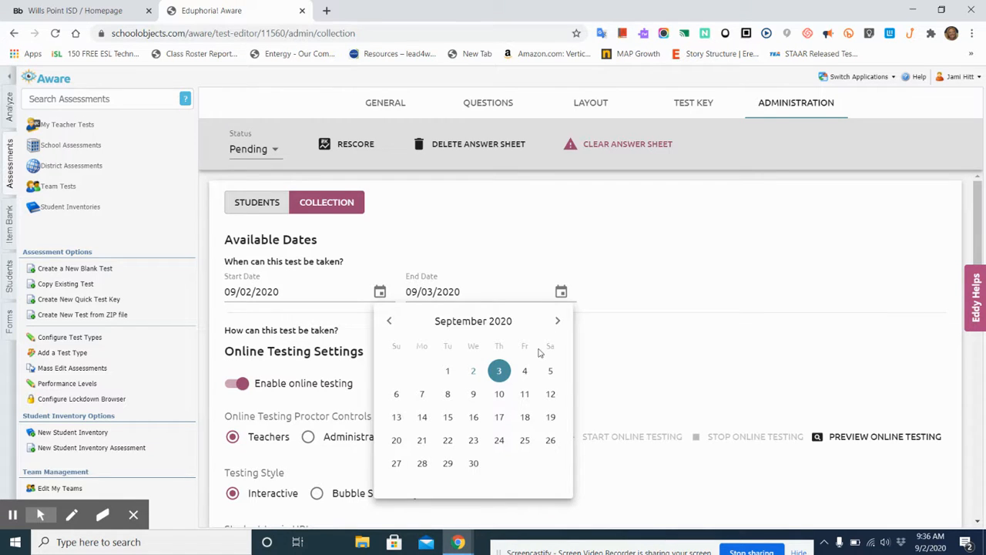
{"action": "left_click", "coordinate": [525, 443]}
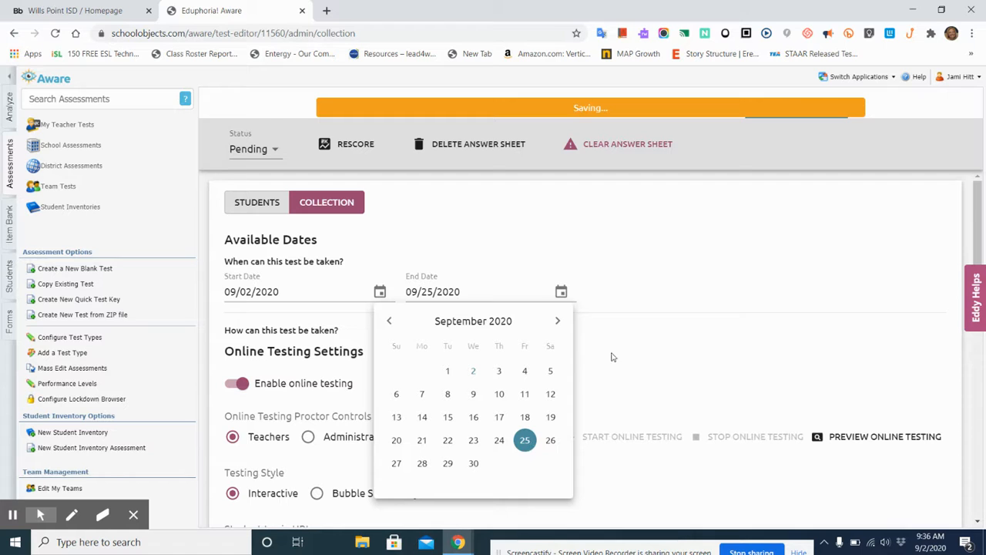
{"action": "left_click", "coordinate": [672, 348]}
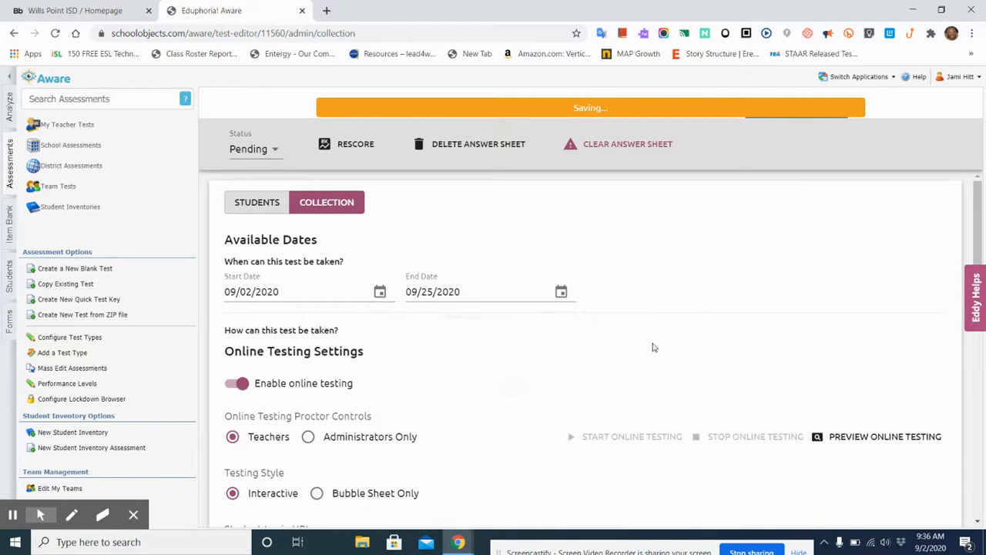
Step: Review the collection's online testing, print and general settings down the page
{"action": "scroll", "coordinate": [519, 360], "scroll_direction": "down", "scroll_amount": 1}
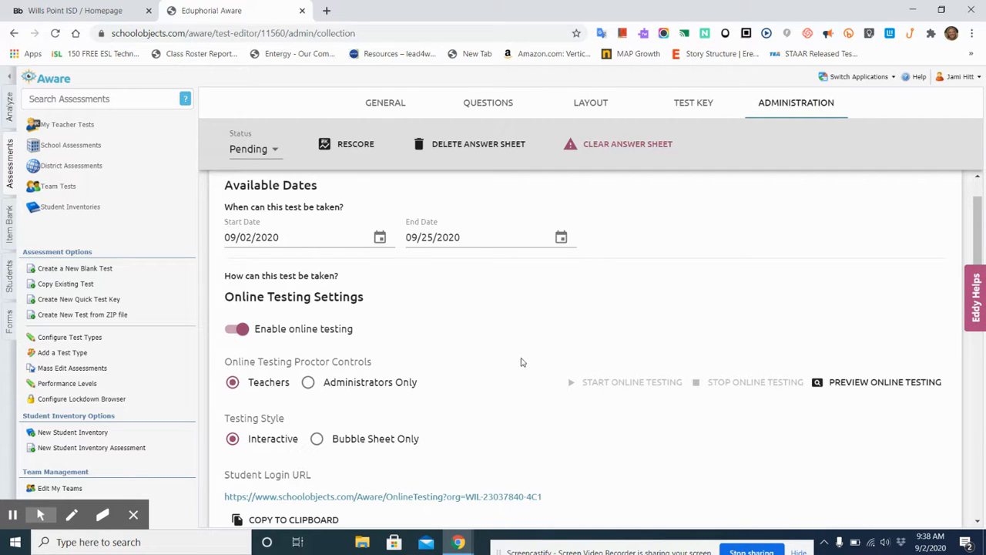
{"action": "scroll", "coordinate": [513, 372], "scroll_direction": "down", "scroll_amount": 1}
{"action": "scroll", "coordinate": [513, 371], "scroll_direction": "down", "scroll_amount": 4}
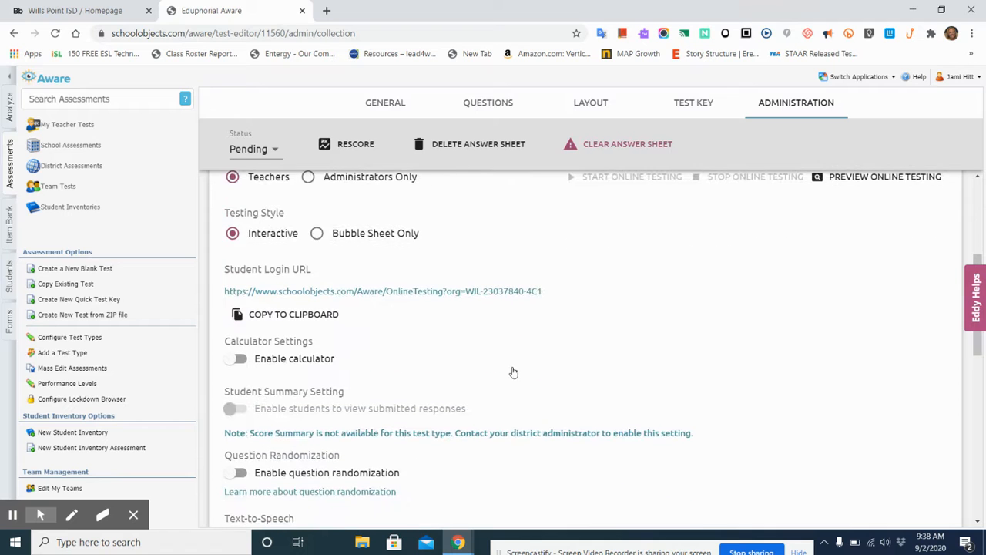
{"action": "scroll", "coordinate": [513, 372], "scroll_direction": "down", "scroll_amount": 2}
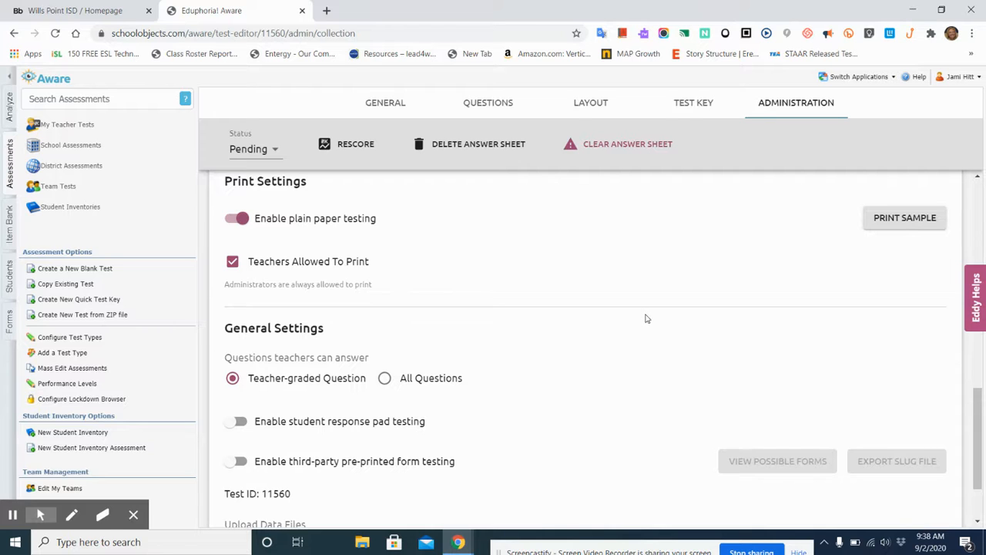
{"action": "scroll", "coordinate": [646, 319], "scroll_direction": "up", "scroll_amount": 10}
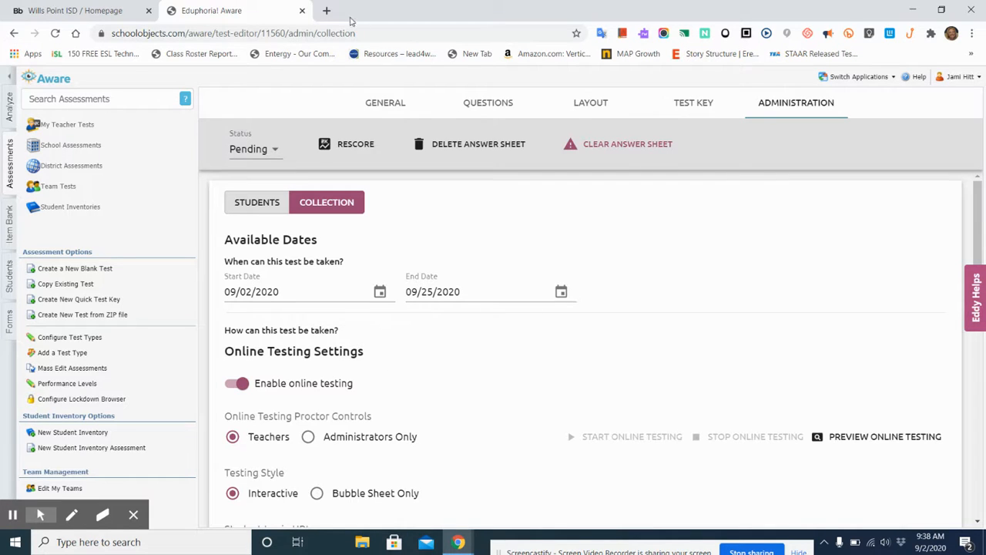
Step: Return to the test's questions and try to set its status to Active
{"action": "left_click", "coordinate": [481, 104]}
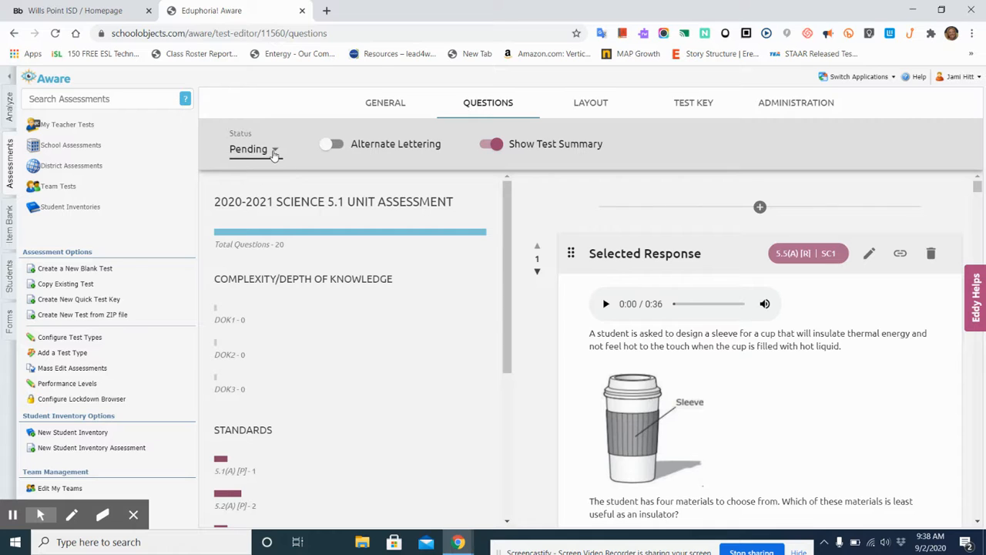
{"action": "left_click", "coordinate": [274, 153]}
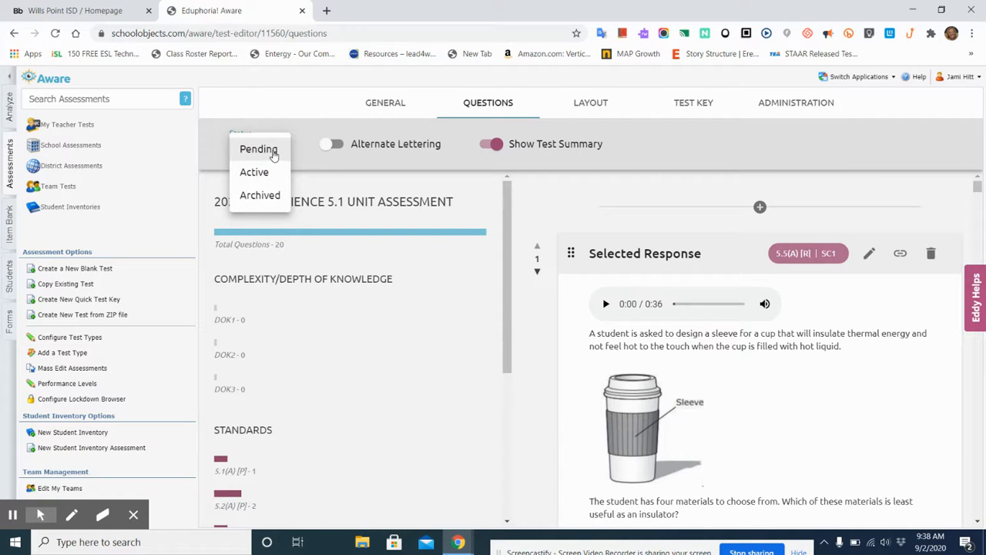
{"action": "left_click", "coordinate": [261, 174]}
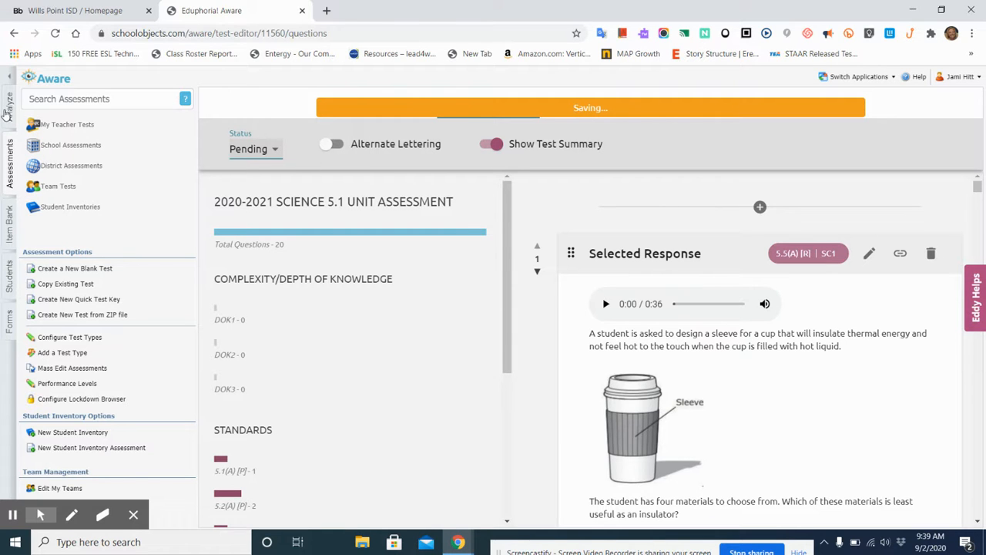
Step: View the Analyze area's data search, compare it with the Assessments area, and return to Analyze
{"action": "left_click", "coordinate": [10, 108]}
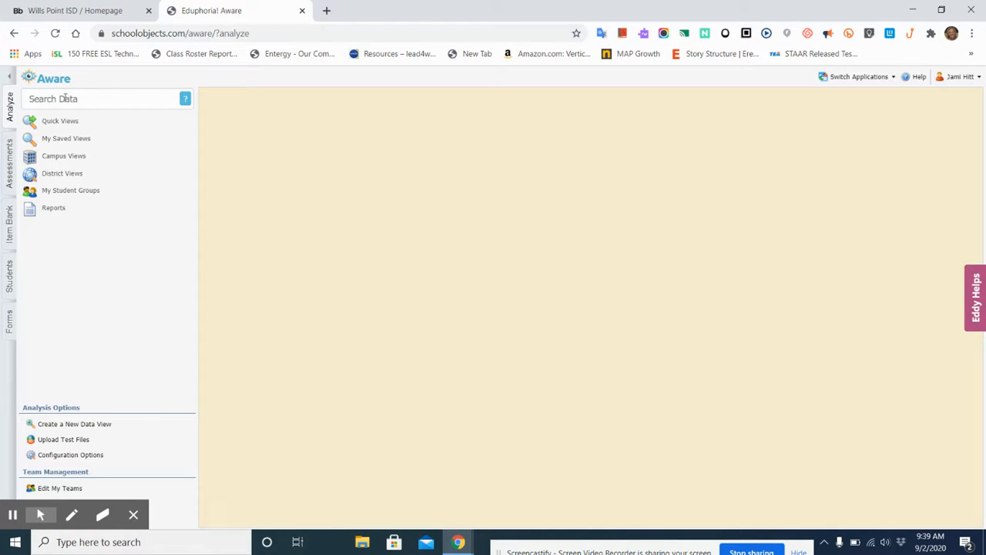
{"action": "left_click", "coordinate": [10, 166]}
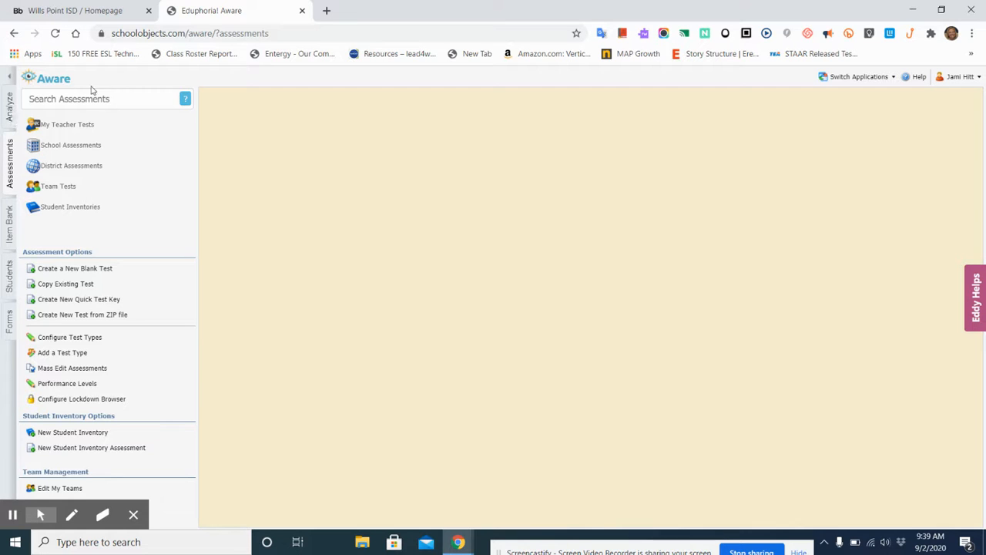
{"action": "left_click", "coordinate": [10, 107]}
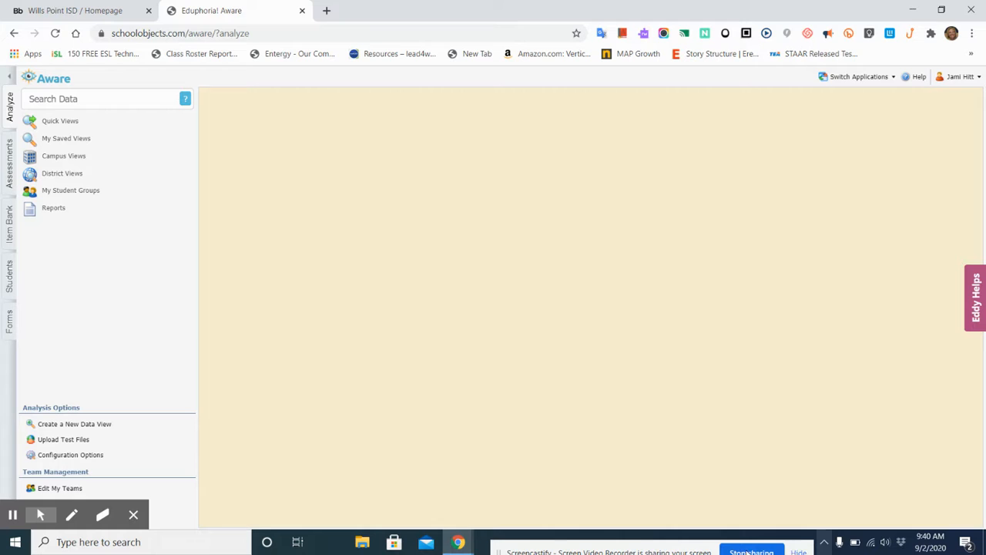
{"action": "left_click_drag", "start_coordinate": [679, 547], "coordinate": [614, 492]}
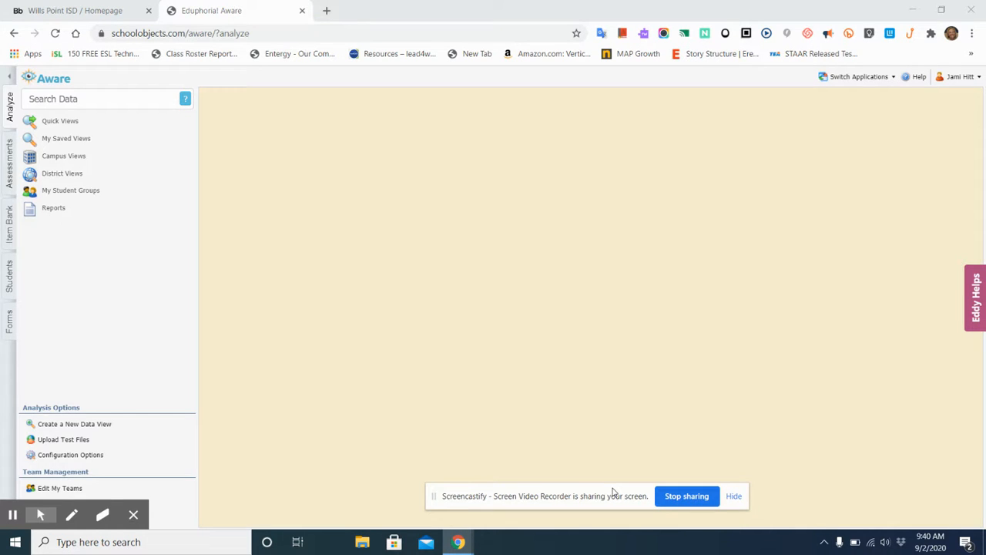